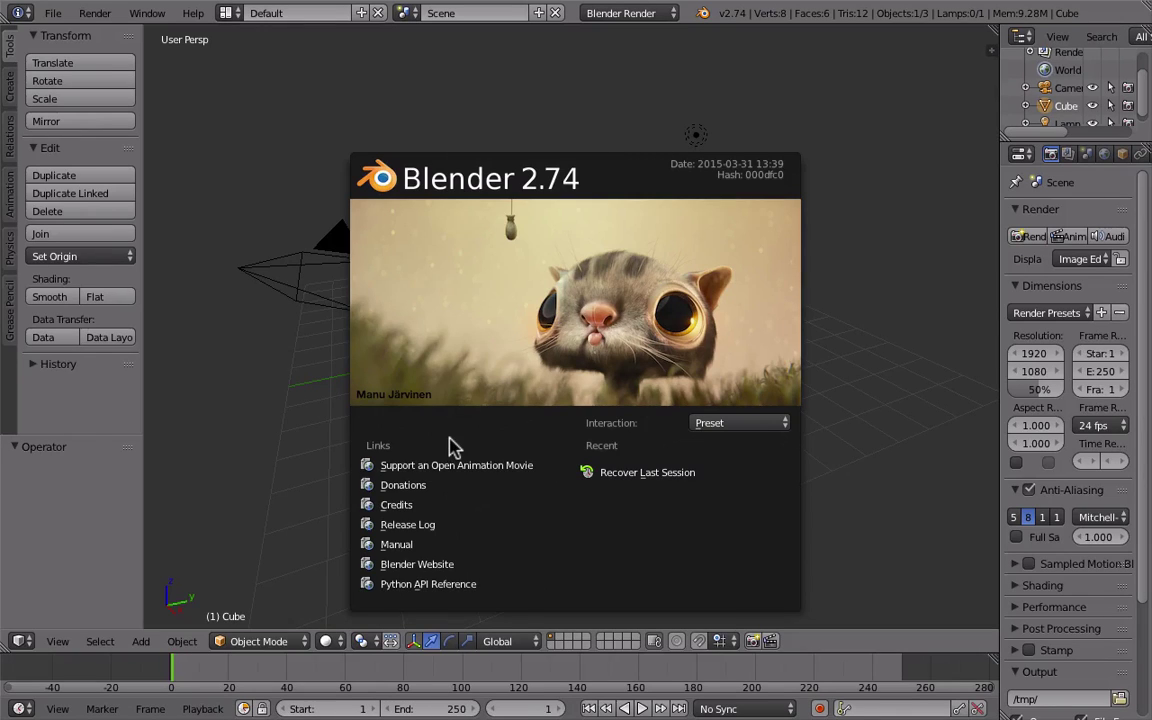
# Dismiss the splash screen and widen the tool shelf and the properties editor until their labels are fully readable
pyautogui.click(270, 378)
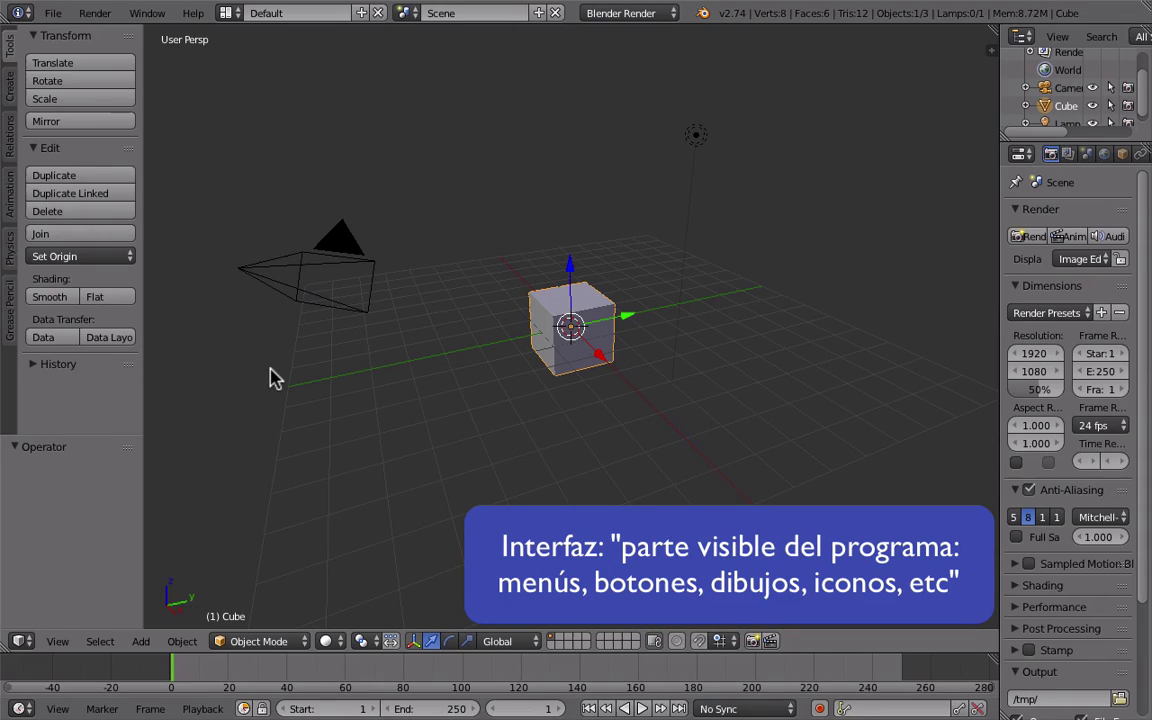
pyautogui.moveTo(144, 368); pyautogui.dragTo(196, 372)
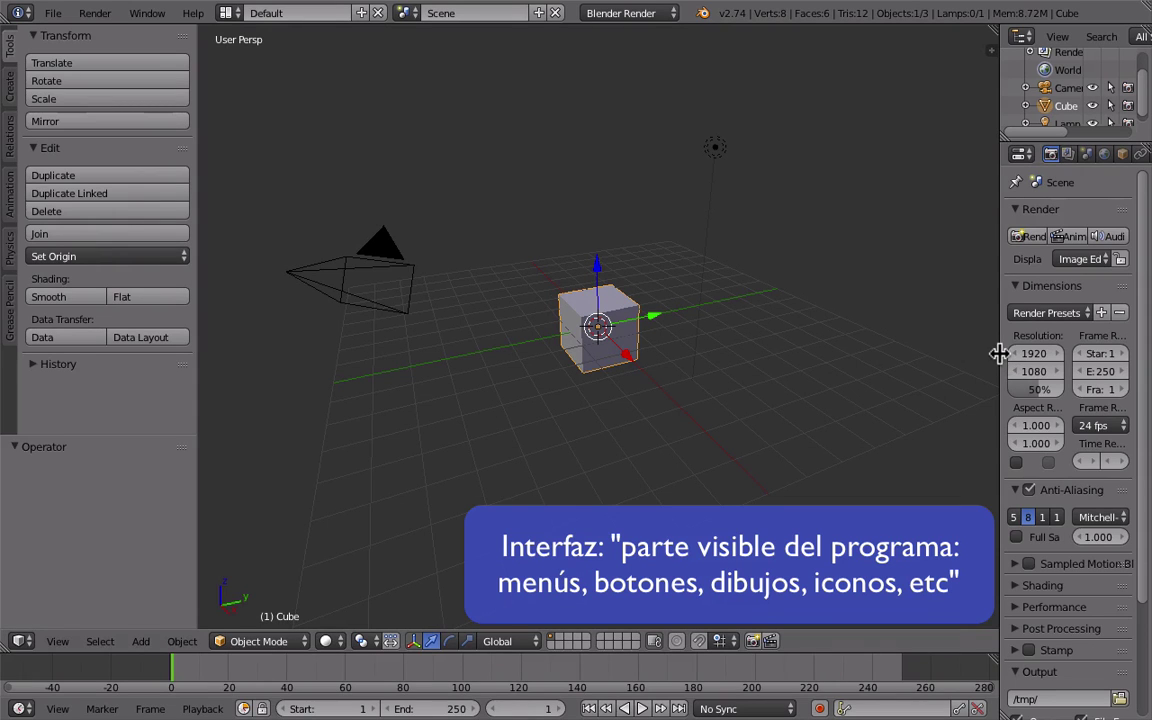
pyautogui.moveTo(1000, 360); pyautogui.dragTo(923, 360)
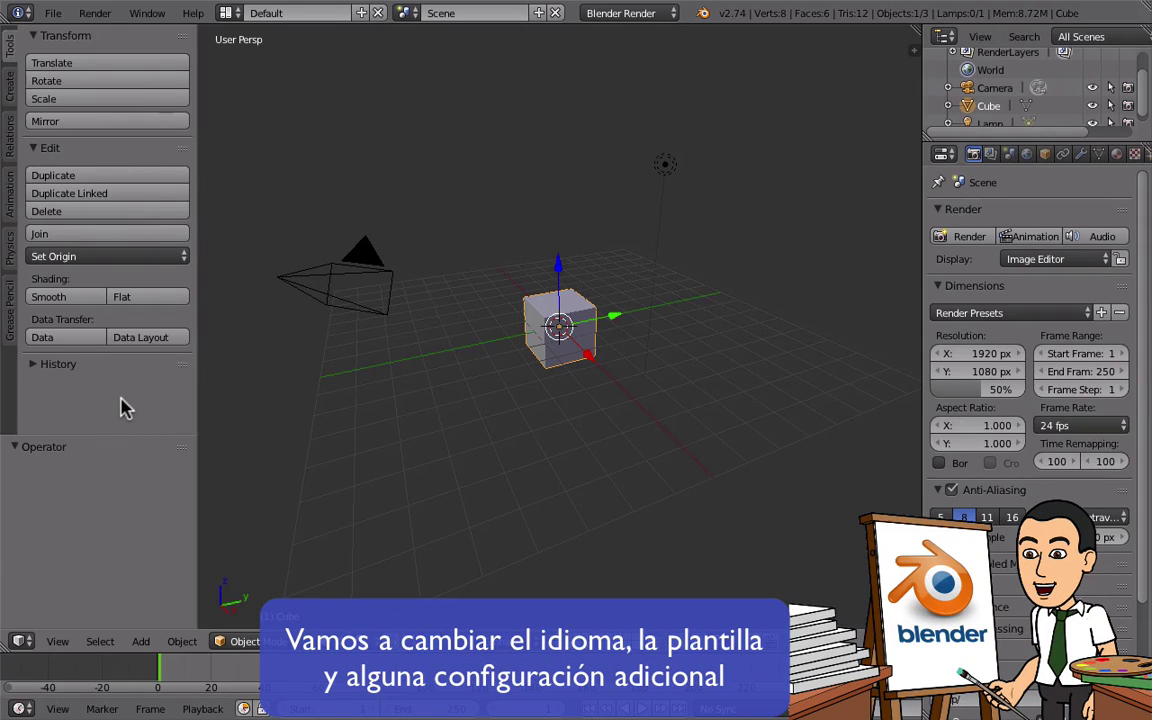
pyautogui.click(203, 367)
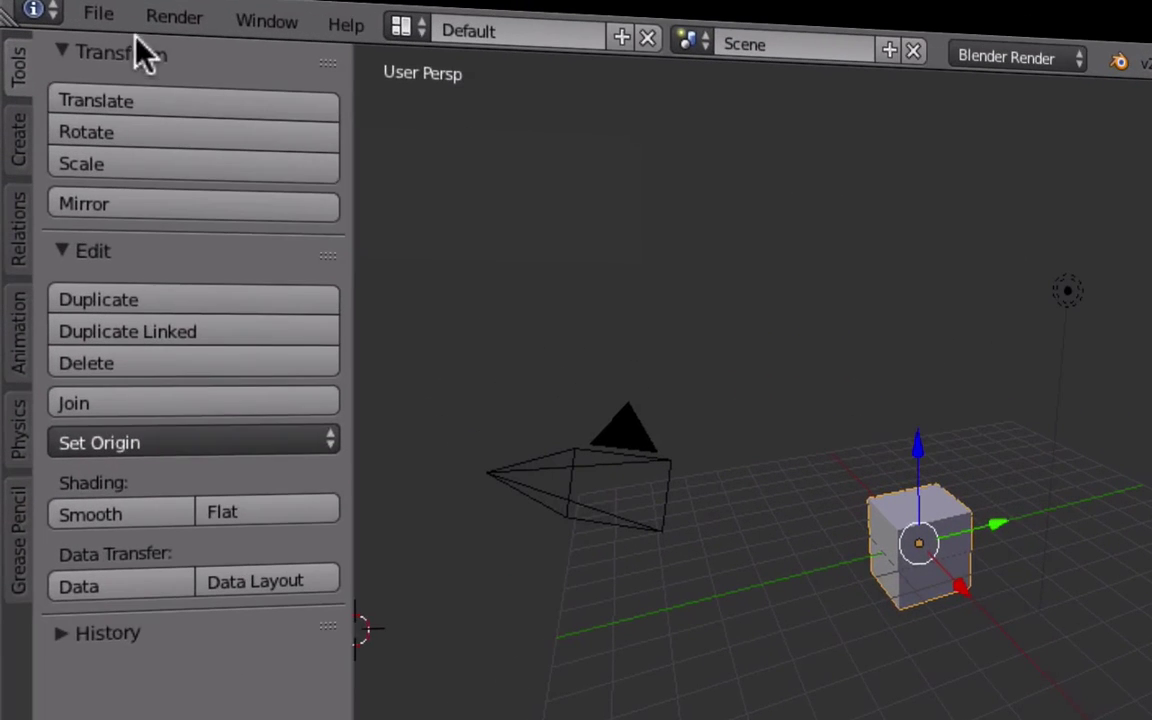
# Open the System section of the User Preferences and enlarge the preferences window
pyautogui.click(55, 14)
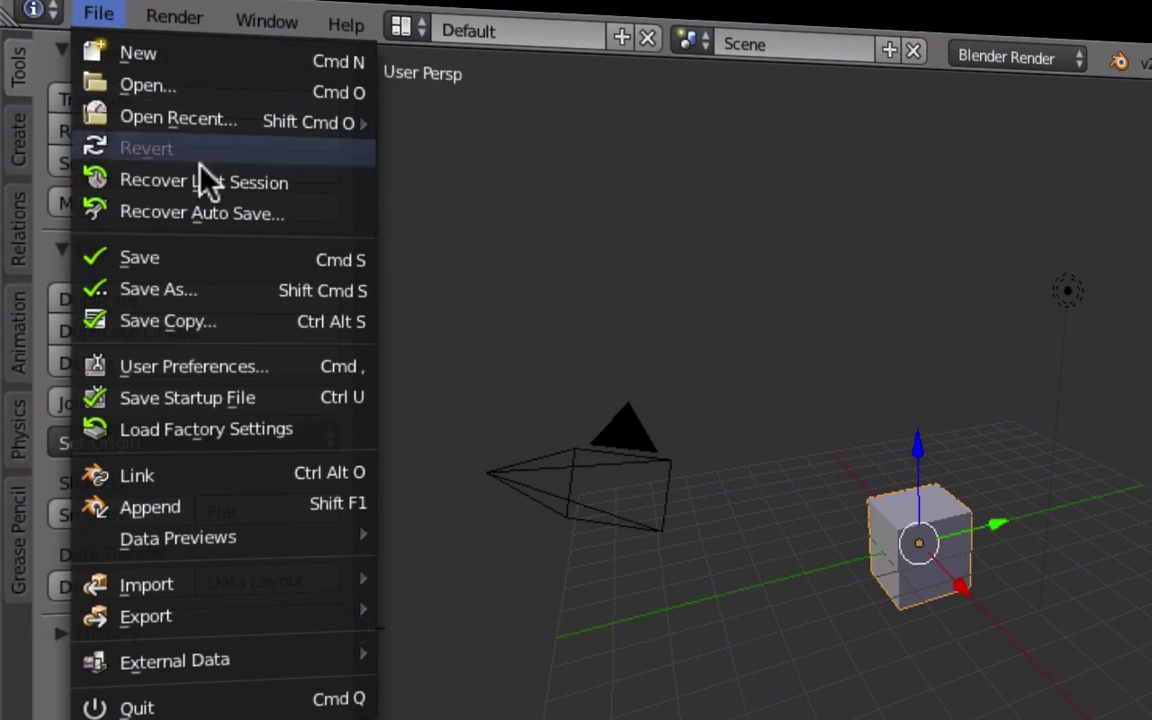
pyautogui.click(233, 368)
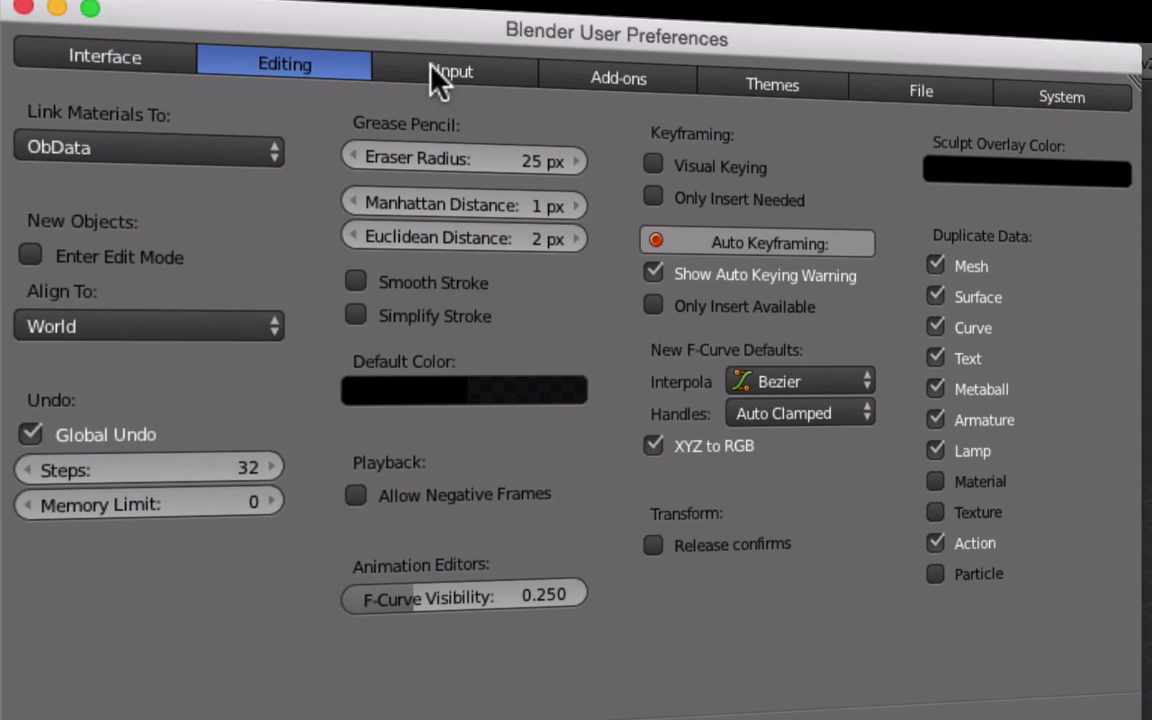
pyautogui.moveTo(454, 31)
pyautogui.mouseDown()
pyautogui.moveTo(555, 68)
pyautogui.moveTo(504, 65)
pyautogui.moveTo(411, 20)
pyautogui.mouseUp()
pyautogui.click(1067, 68)
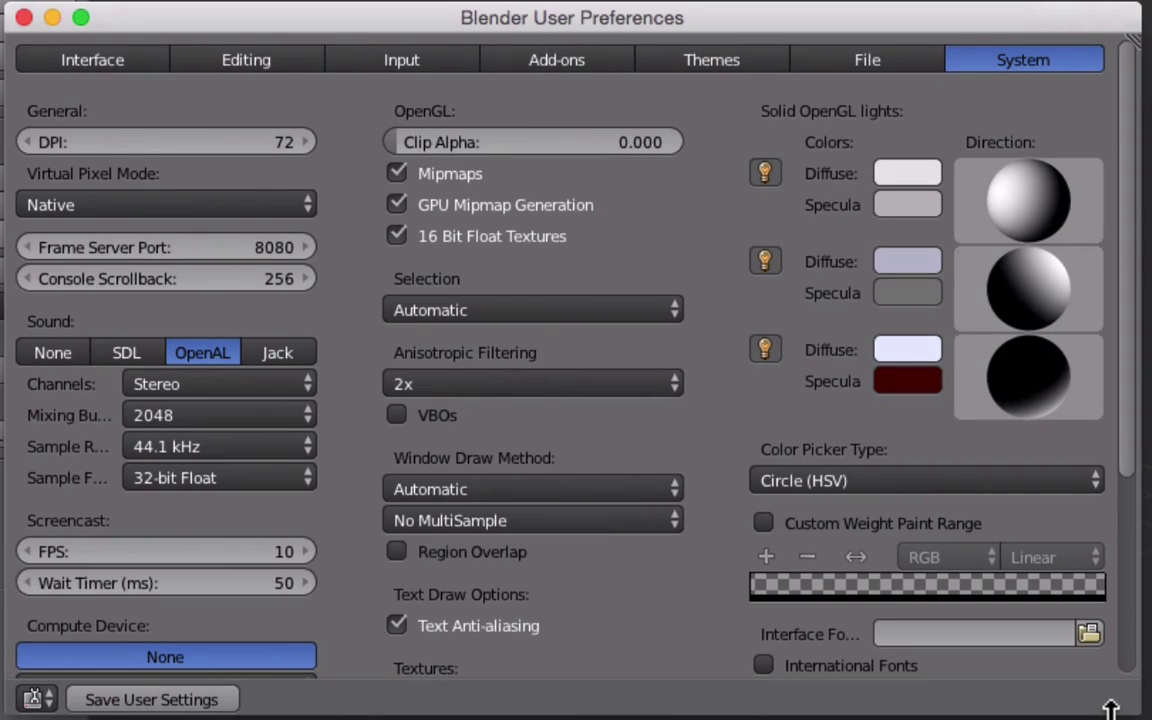
pyautogui.moveTo(1110, 708); pyautogui.dragTo(1127, 719)
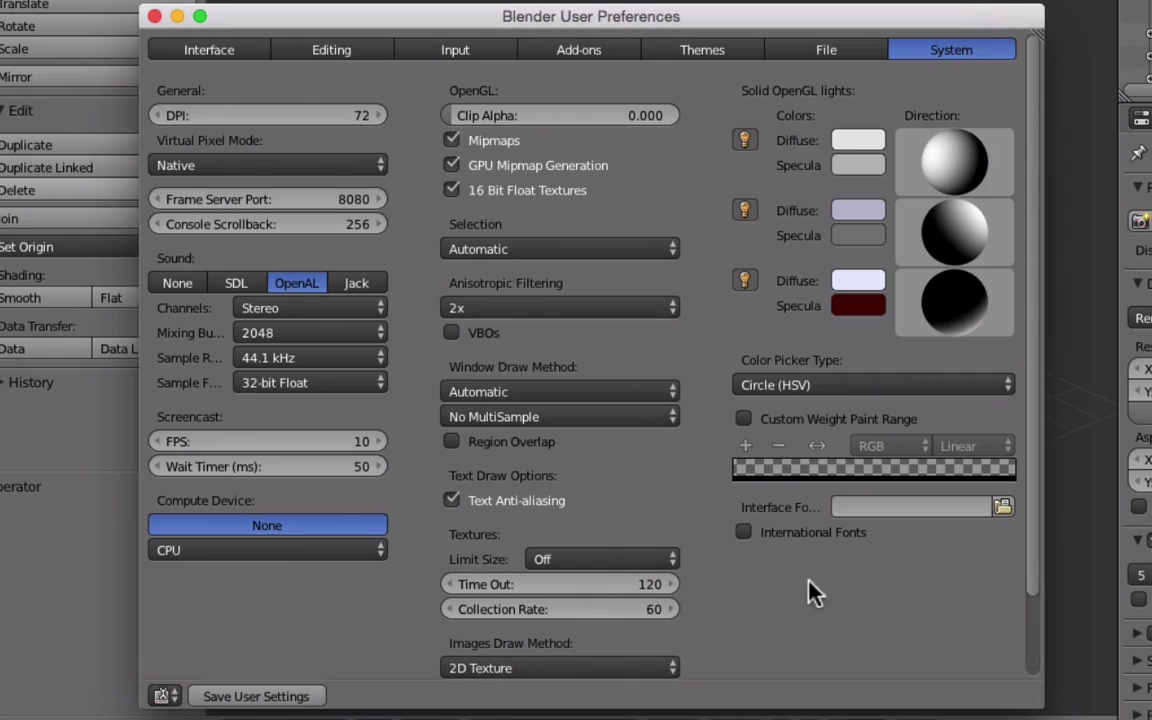
# Enable International Fonts with interface and tooltip translation, set the language to Español (Español), and resize and reposition the preferences window
pyautogui.click(745, 532)
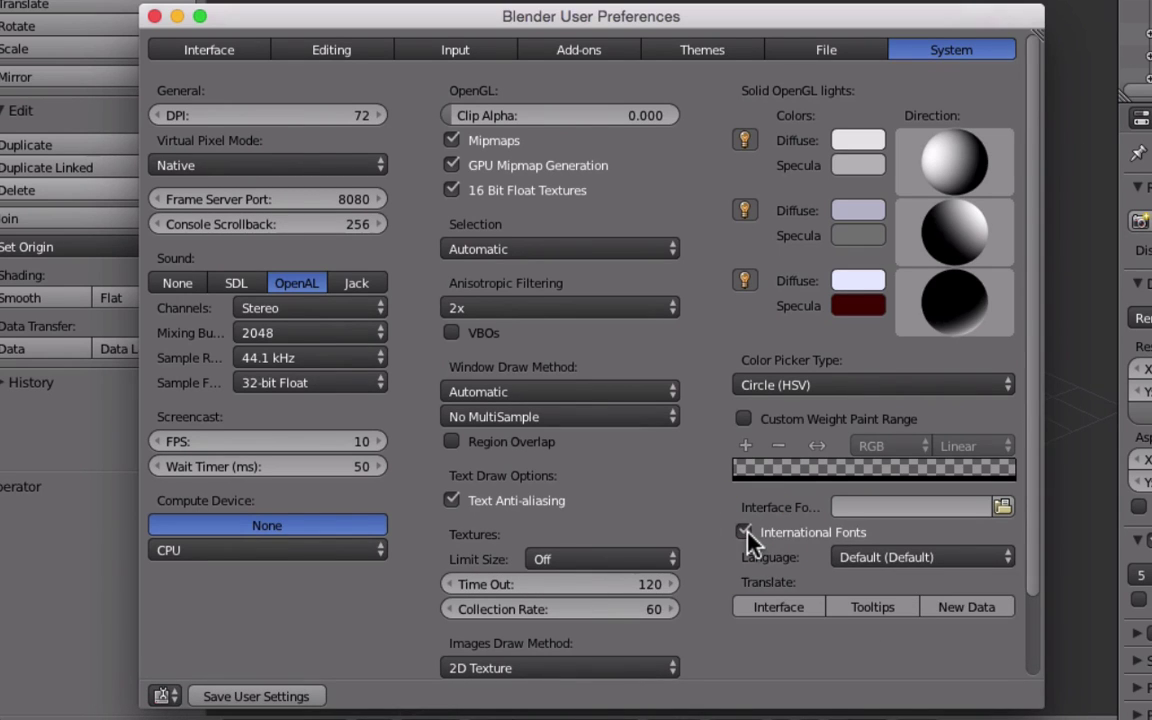
pyautogui.click(778, 612)
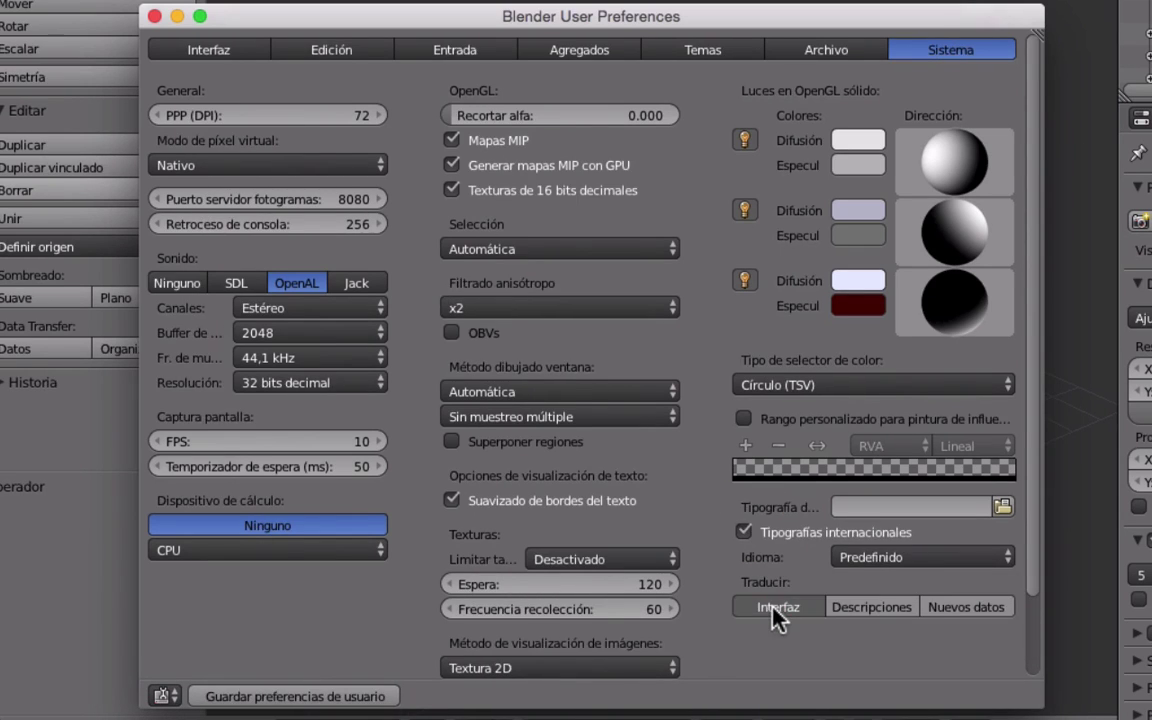
pyautogui.click(860, 612)
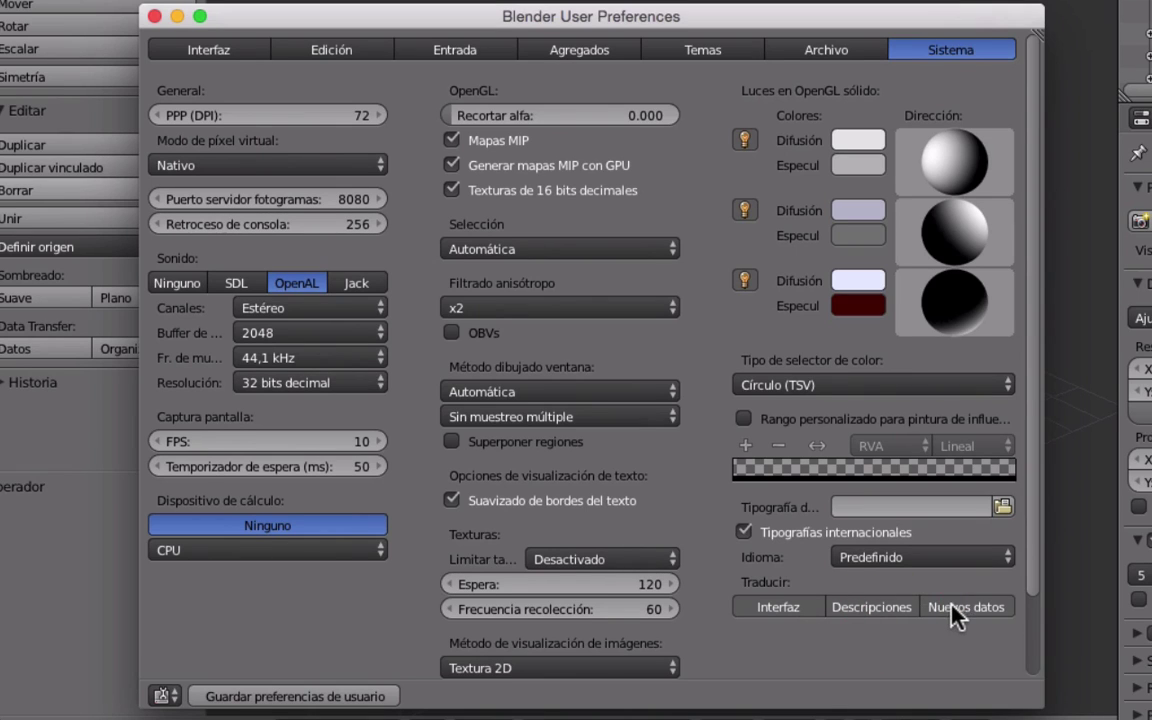
pyautogui.click(888, 561)
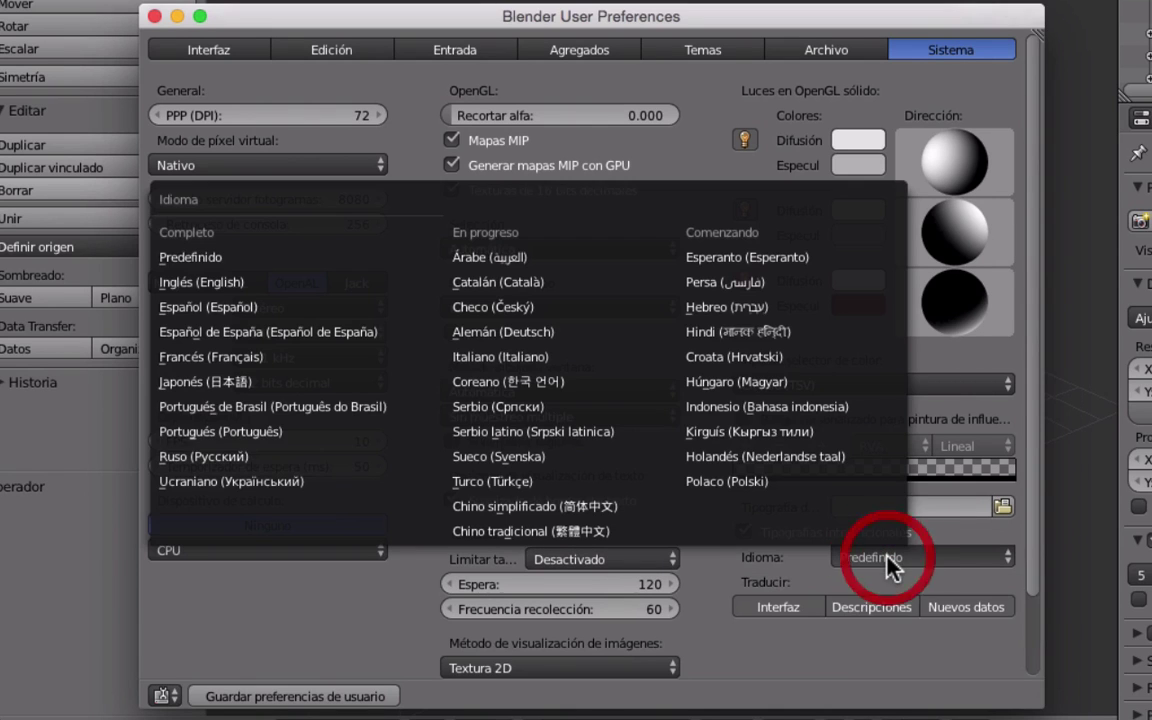
pyautogui.click(223, 311)
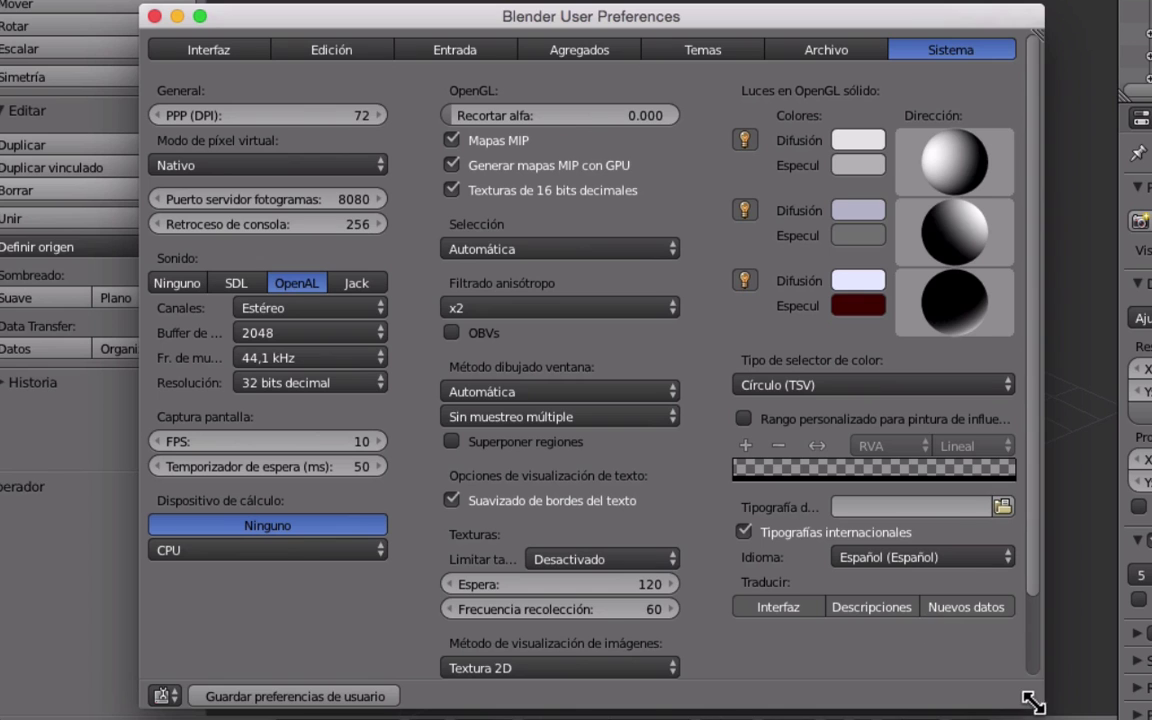
pyautogui.moveTo(1036, 698); pyautogui.dragTo(1151, 712)
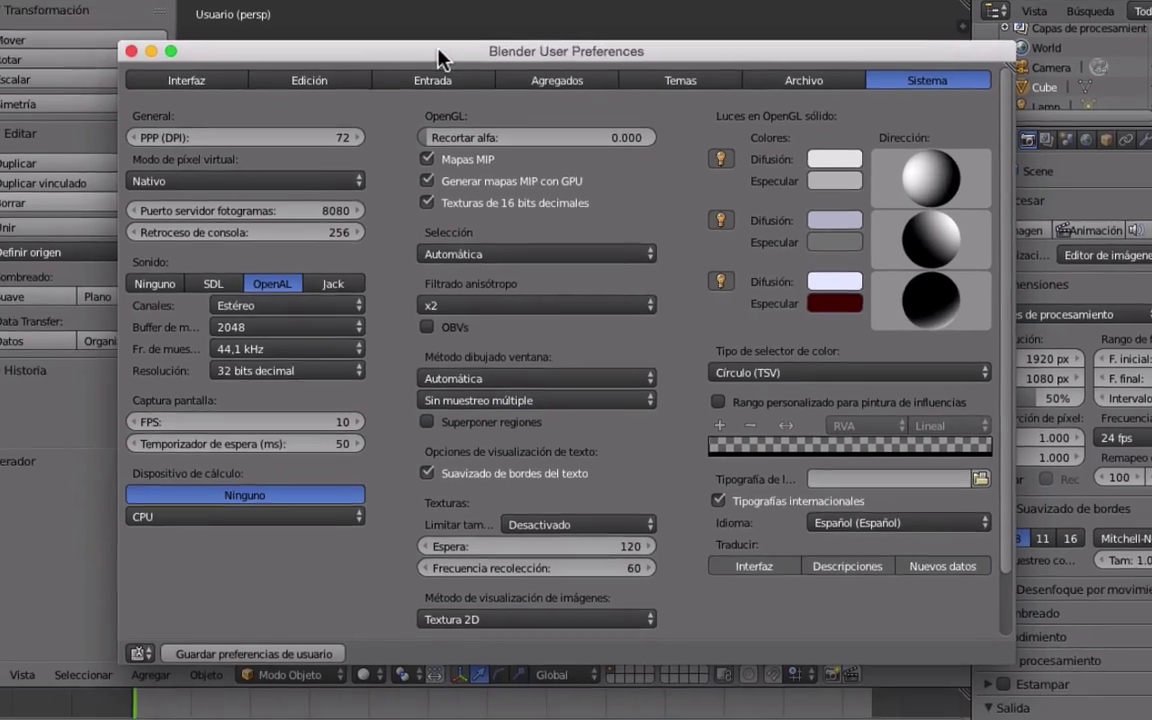
pyautogui.moveTo(442, 15); pyautogui.dragTo(456, 85)
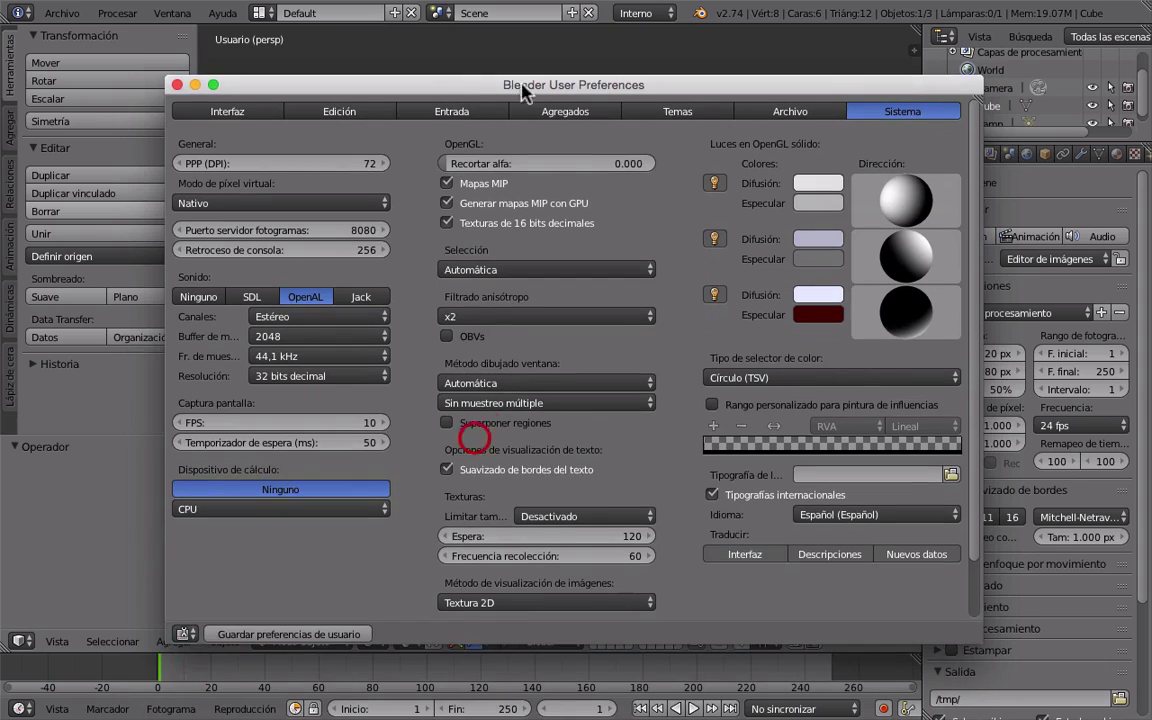
# Try the Back To Black theme preset in the theme preferences
pyautogui.click(679, 113)
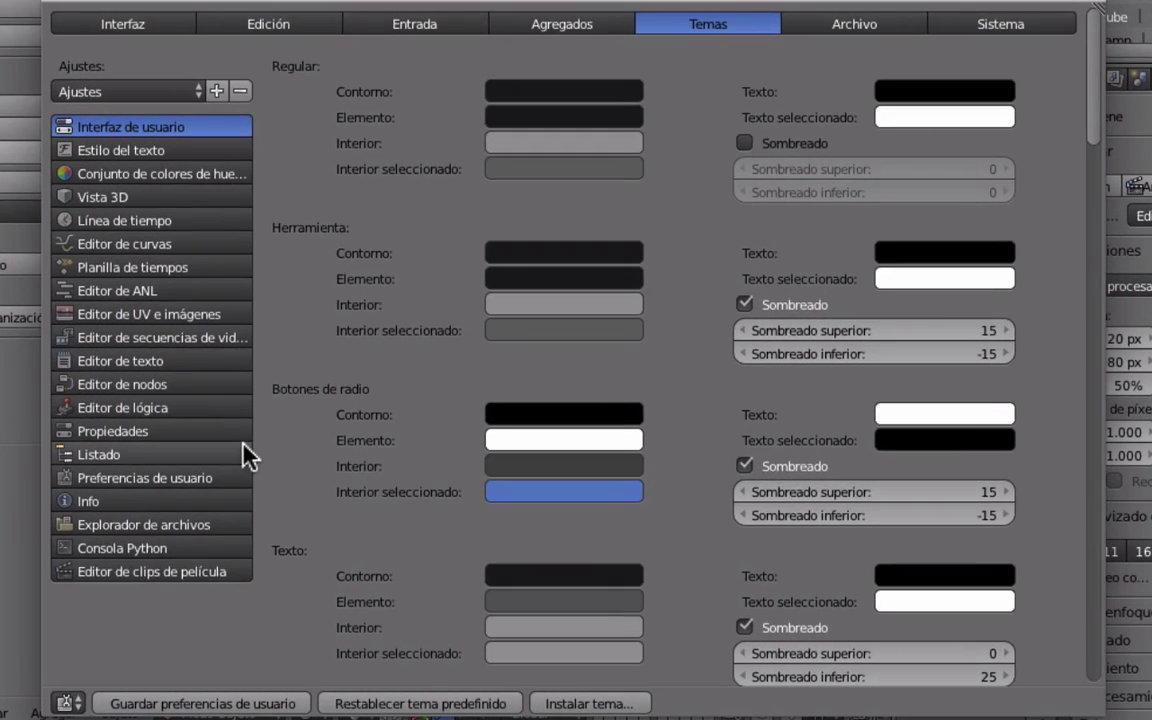
pyautogui.scroll(-5, 248, 456)
pyautogui.scroll(5, 248, 456)
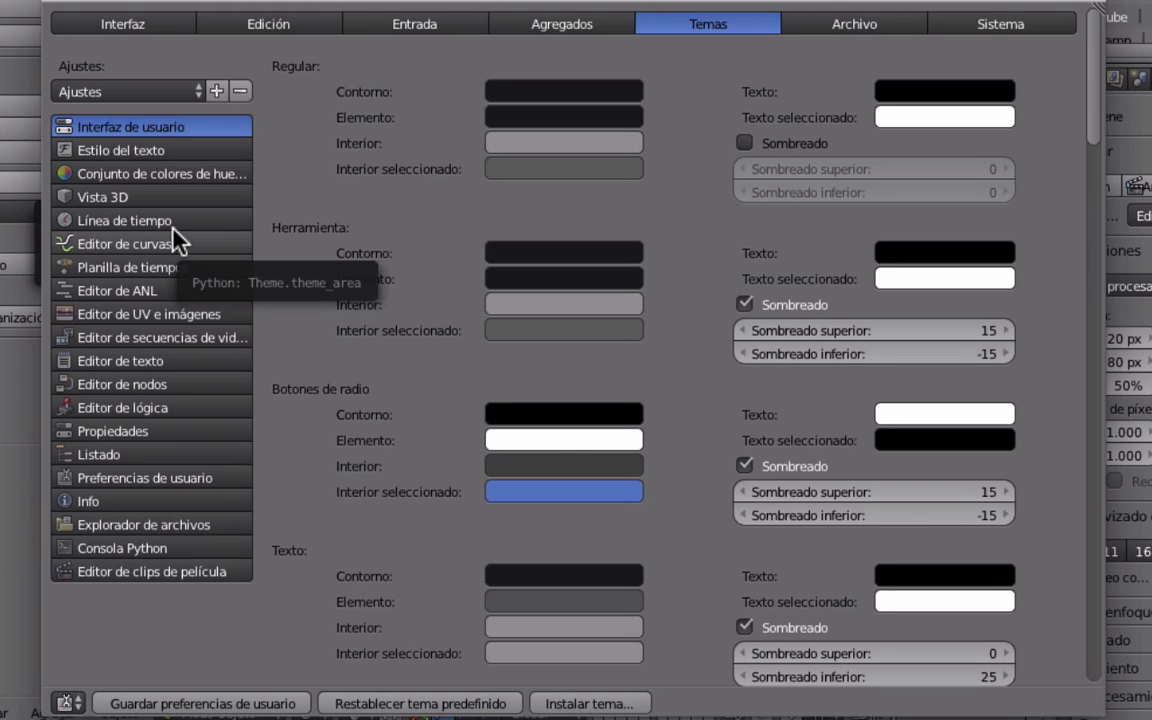
pyautogui.click(177, 91)
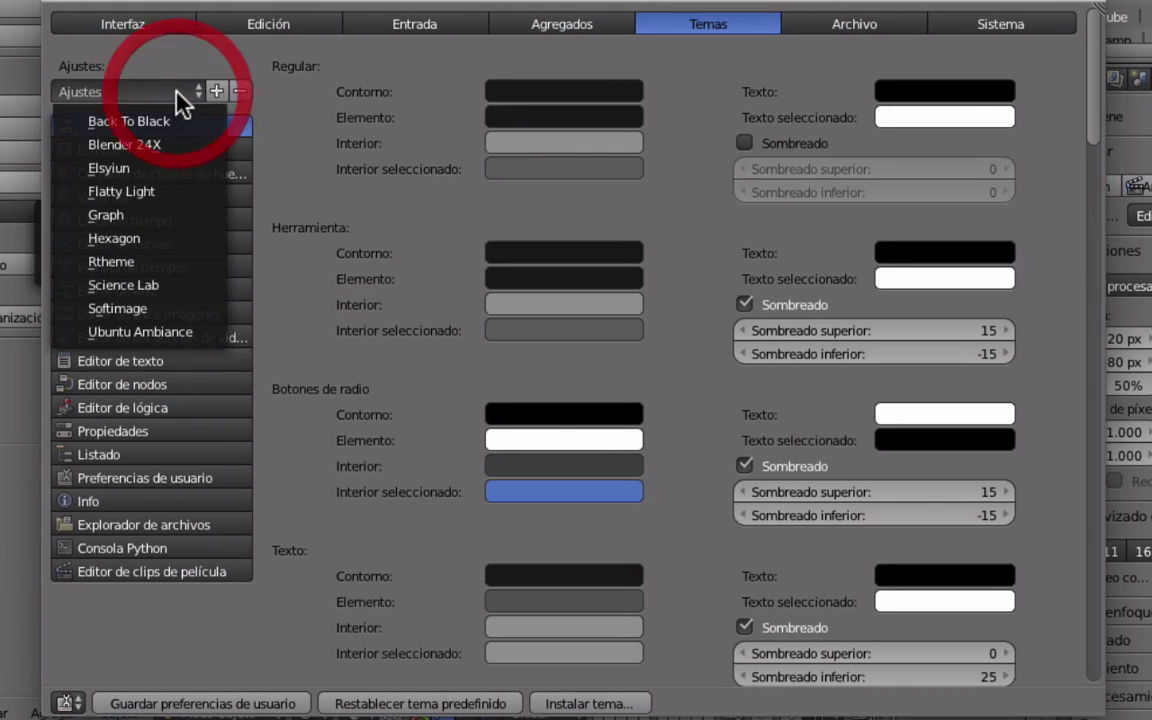
pyautogui.click(160, 119)
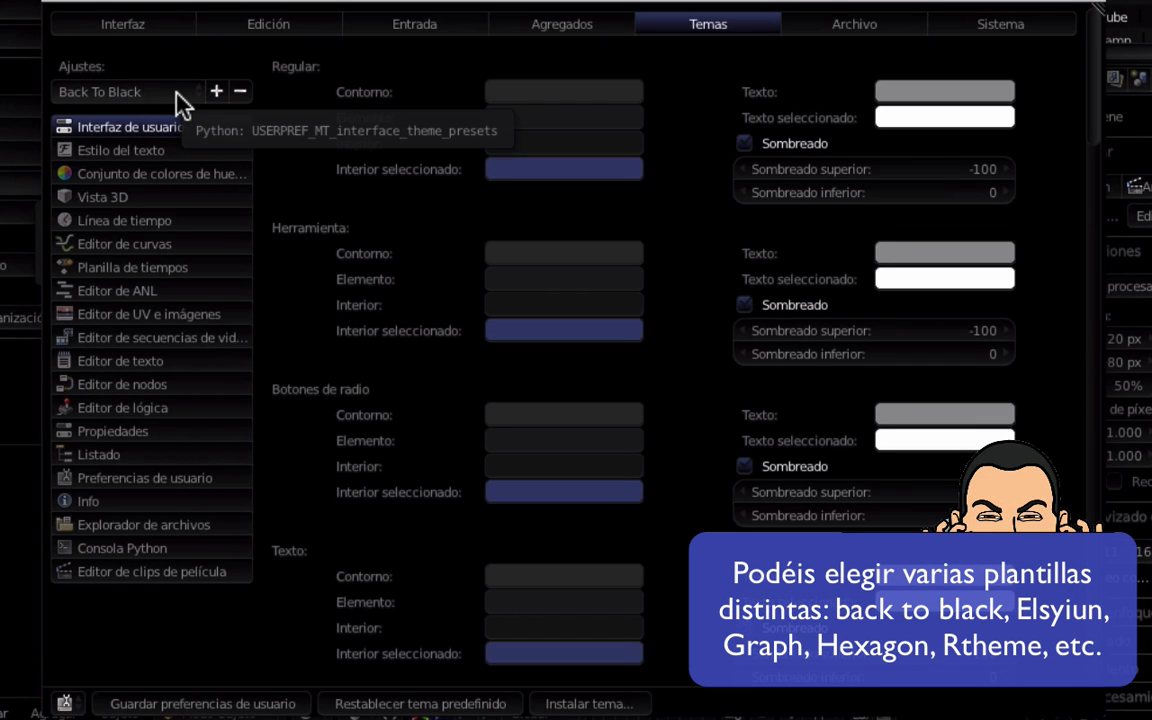
# Try the Blender 24X theme preset and move the preferences window to see the interface behind it
pyautogui.click(176, 93)
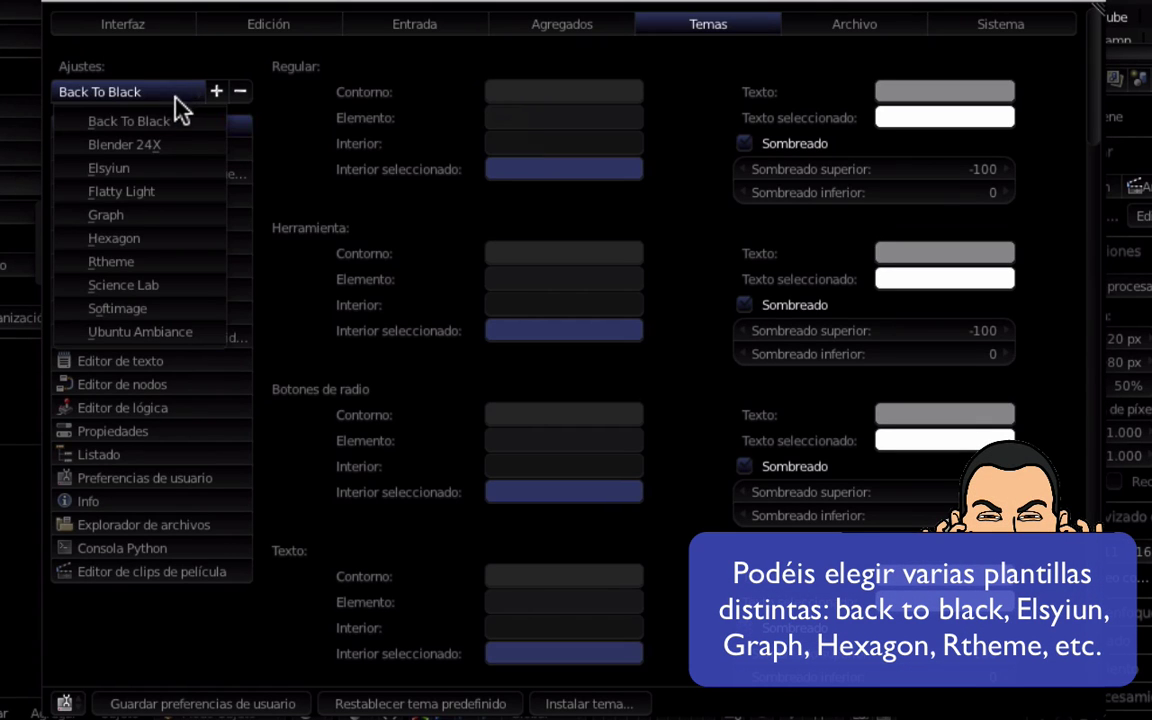
pyautogui.click(150, 144)
pyautogui.moveTo(267, 41); pyautogui.dragTo(326, 64)
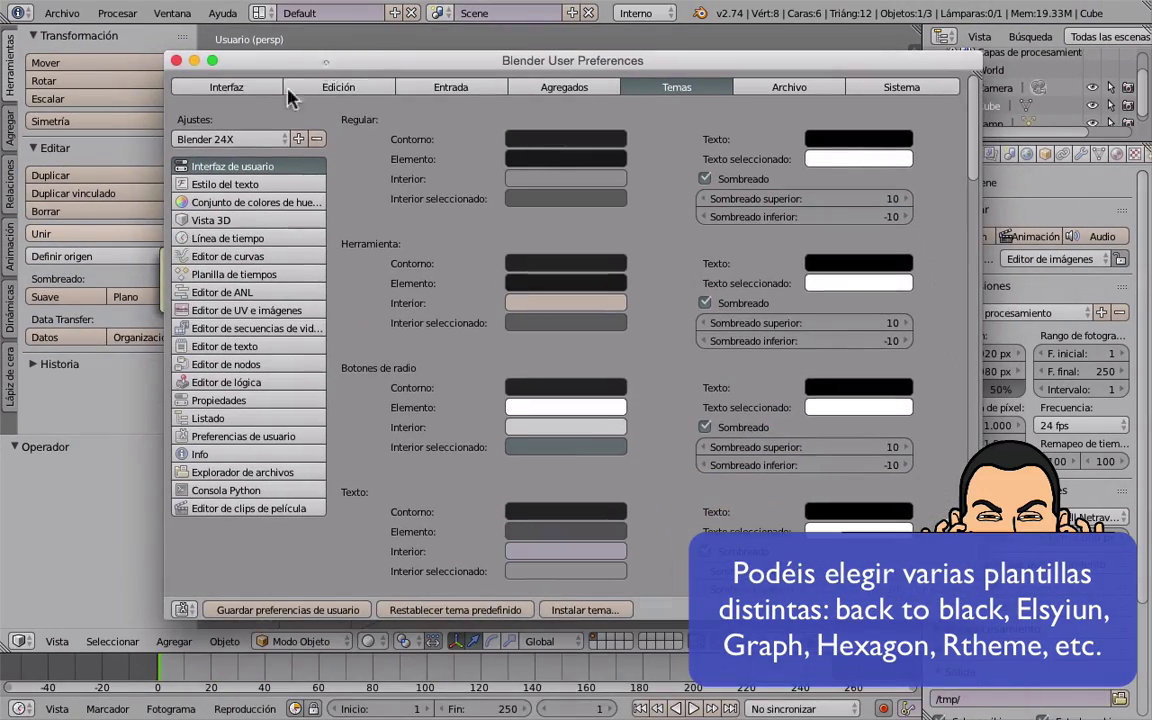
# Try the Hexagon theme preset and restore the default theme
pyautogui.click(224, 141)
pyautogui.click(228, 252)
pyautogui.moveTo(326, 68); pyautogui.dragTo(335, 43)
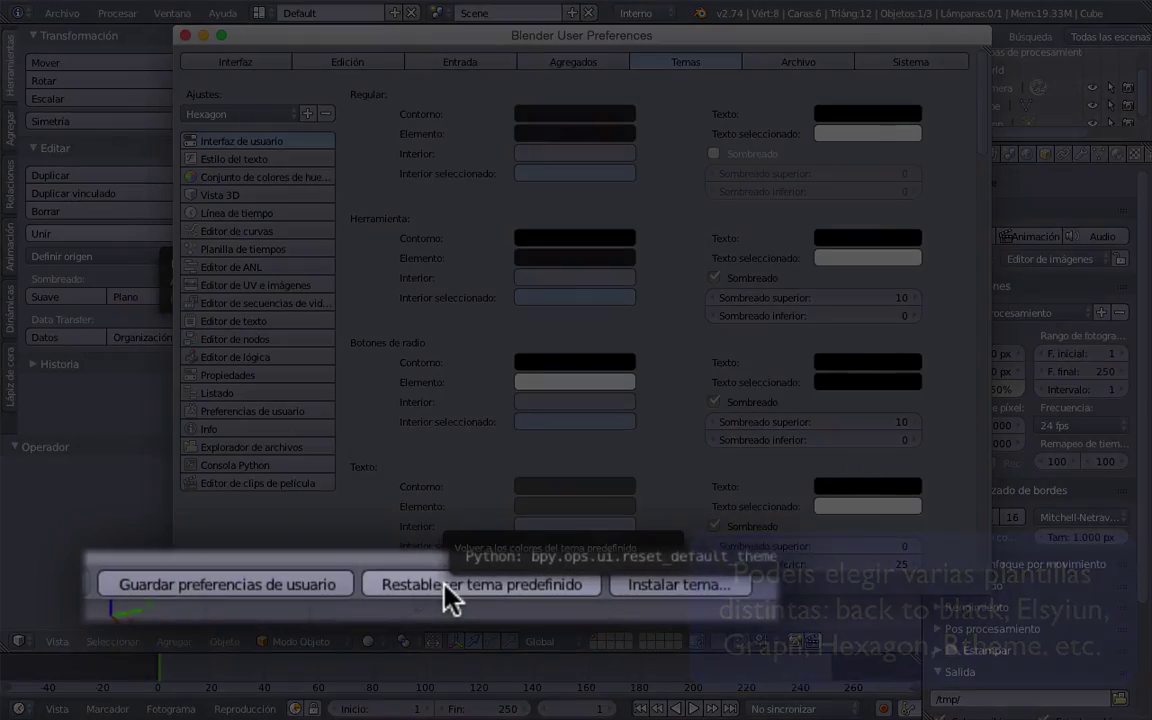
pyautogui.click(442, 587)
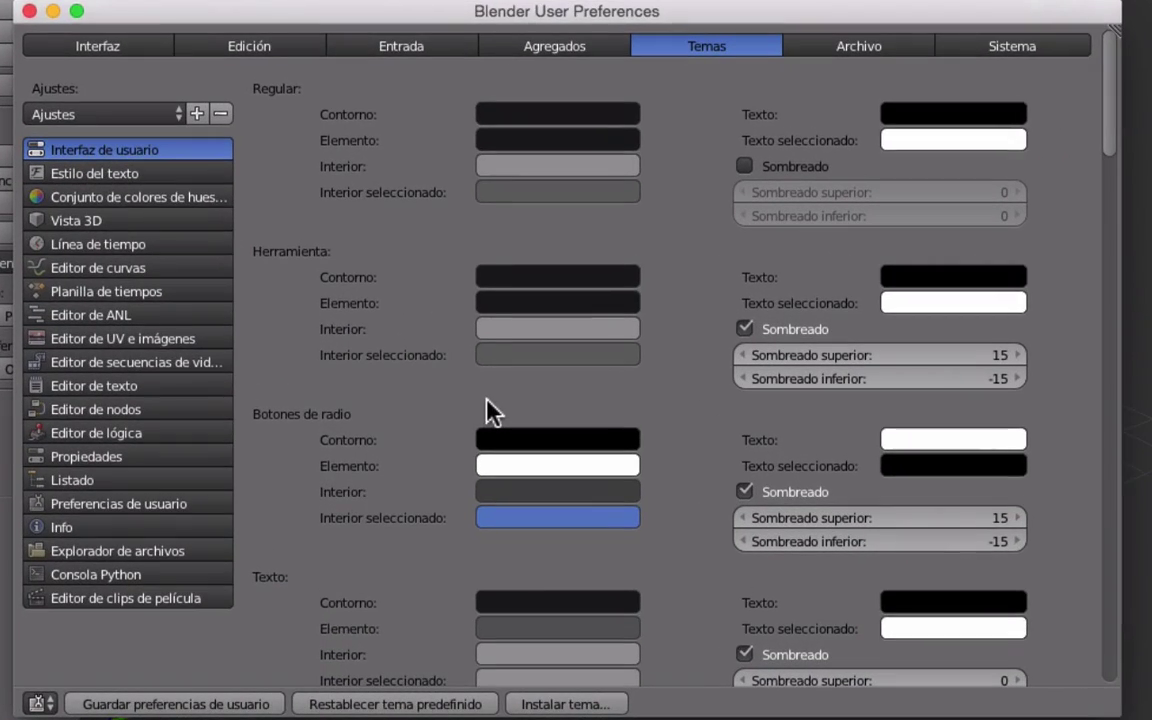
# Enable numeric keypad emulation in the input preferences, recheck the system and theme settings, and close the preferences window
pyautogui.click(398, 44)
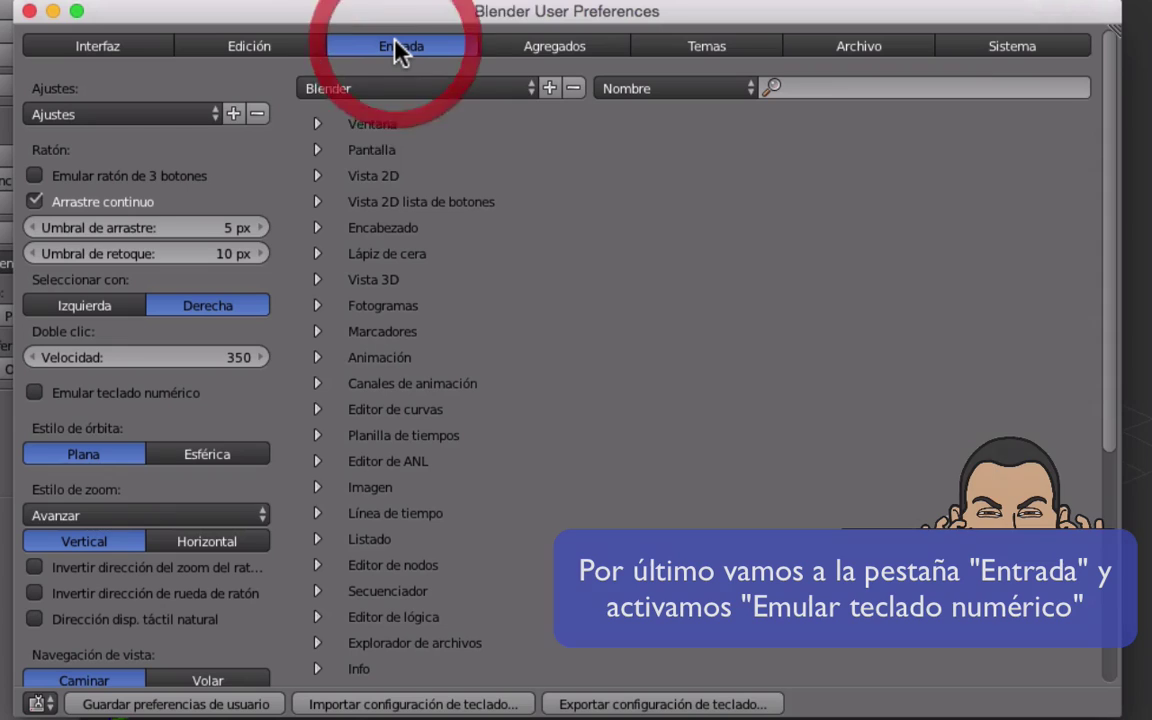
pyautogui.click(34, 393)
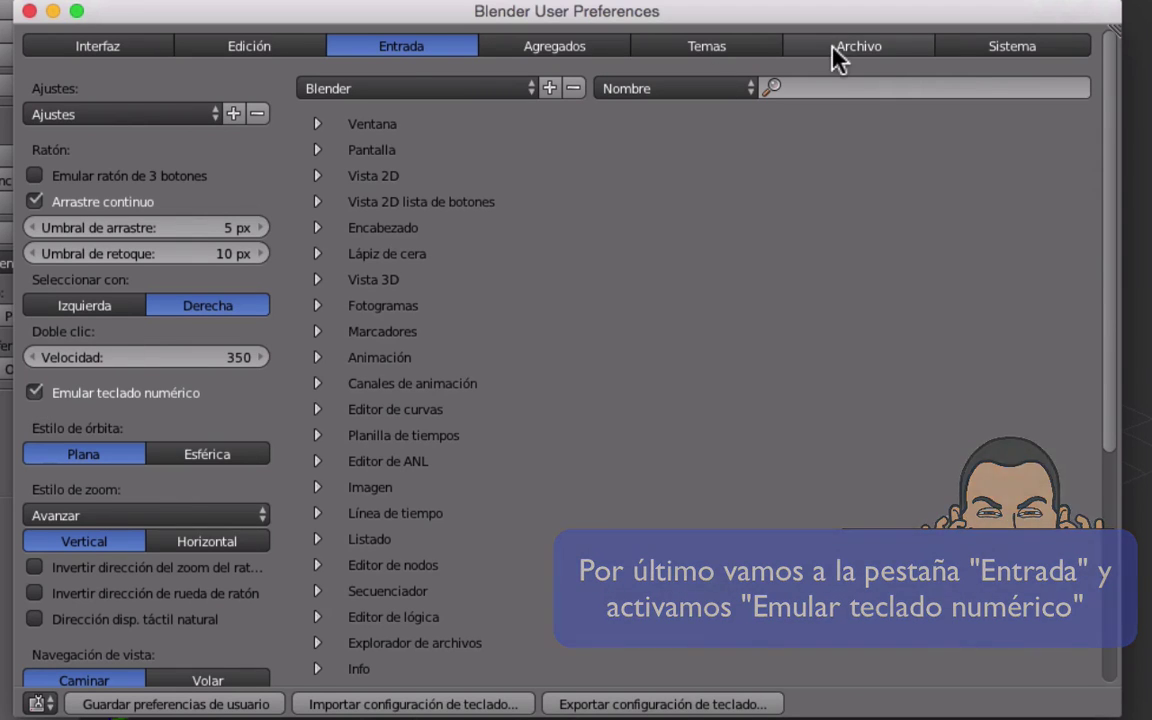
pyautogui.click(970, 50)
pyautogui.scroll(-1, 910, 510)
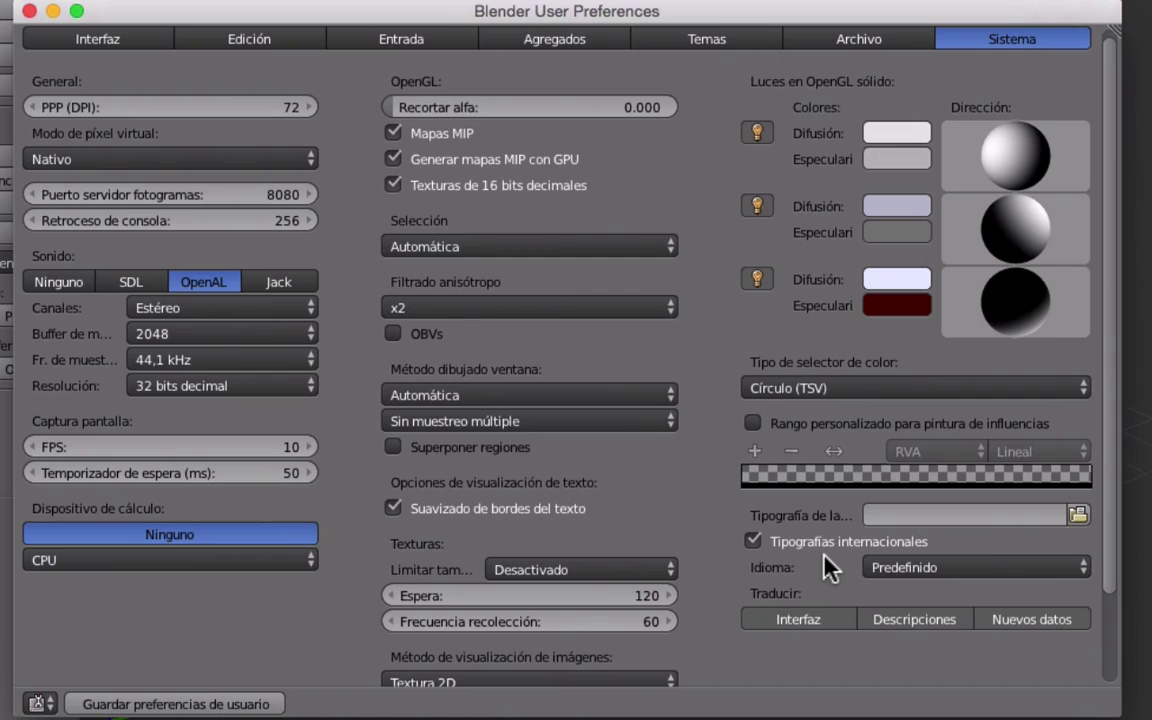
pyautogui.click(706, 44)
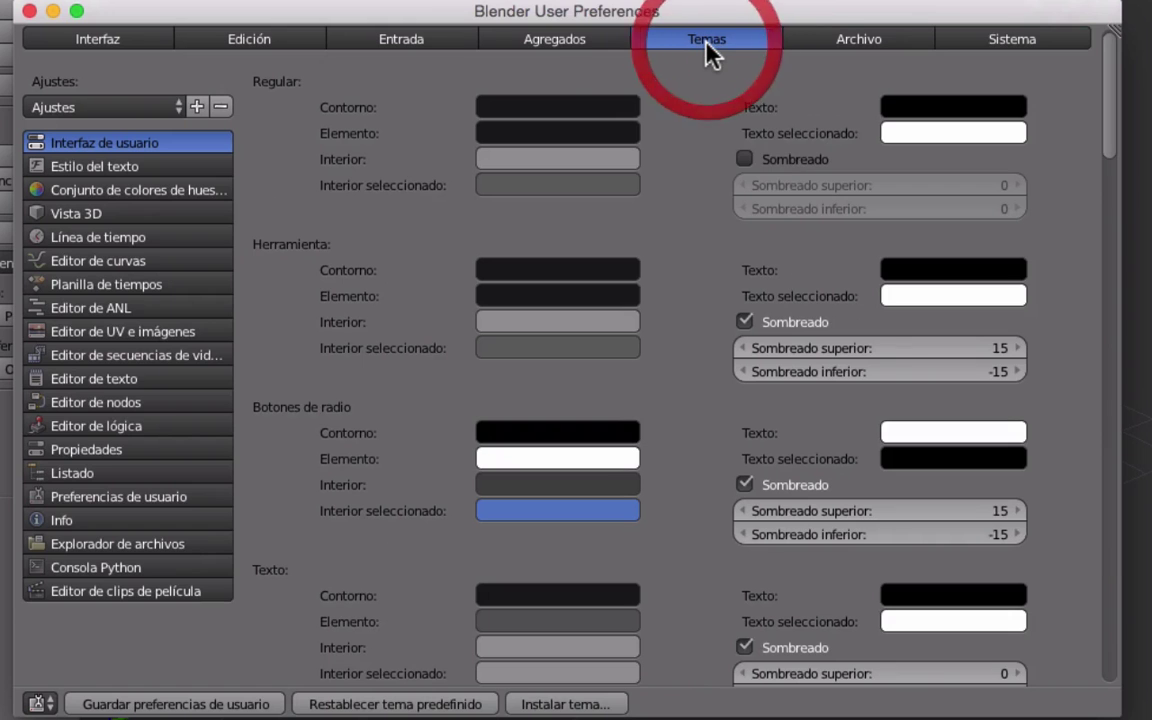
pyautogui.click(400, 44)
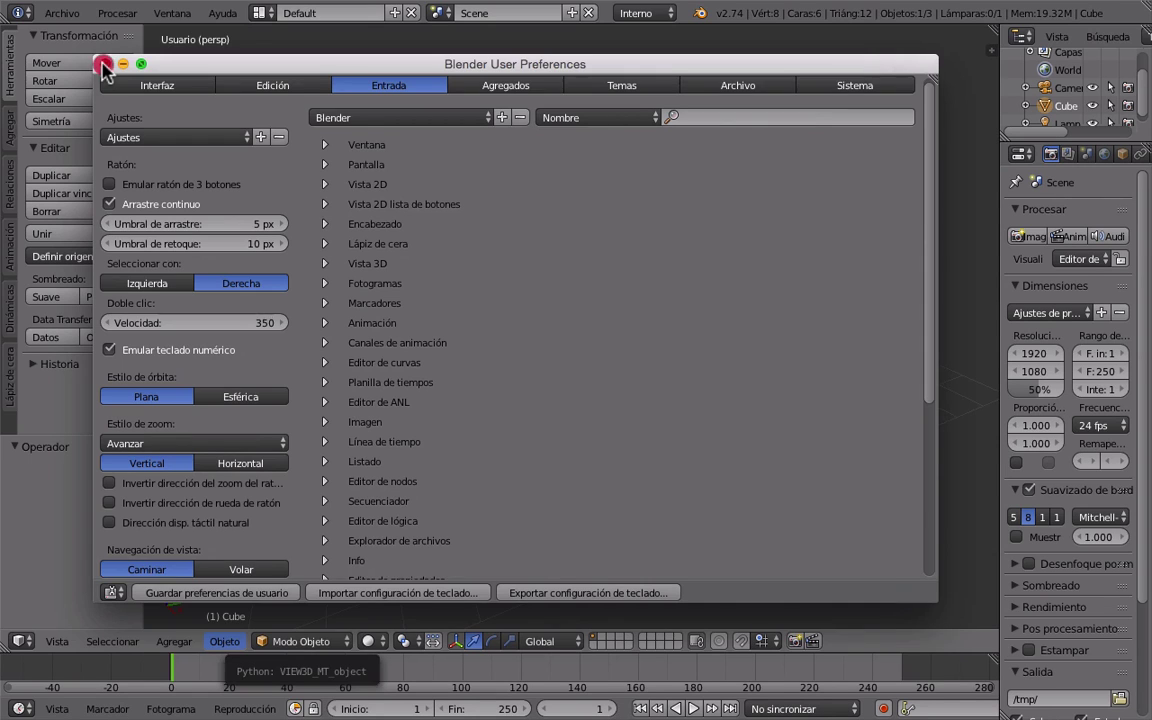
pyautogui.click(105, 64)
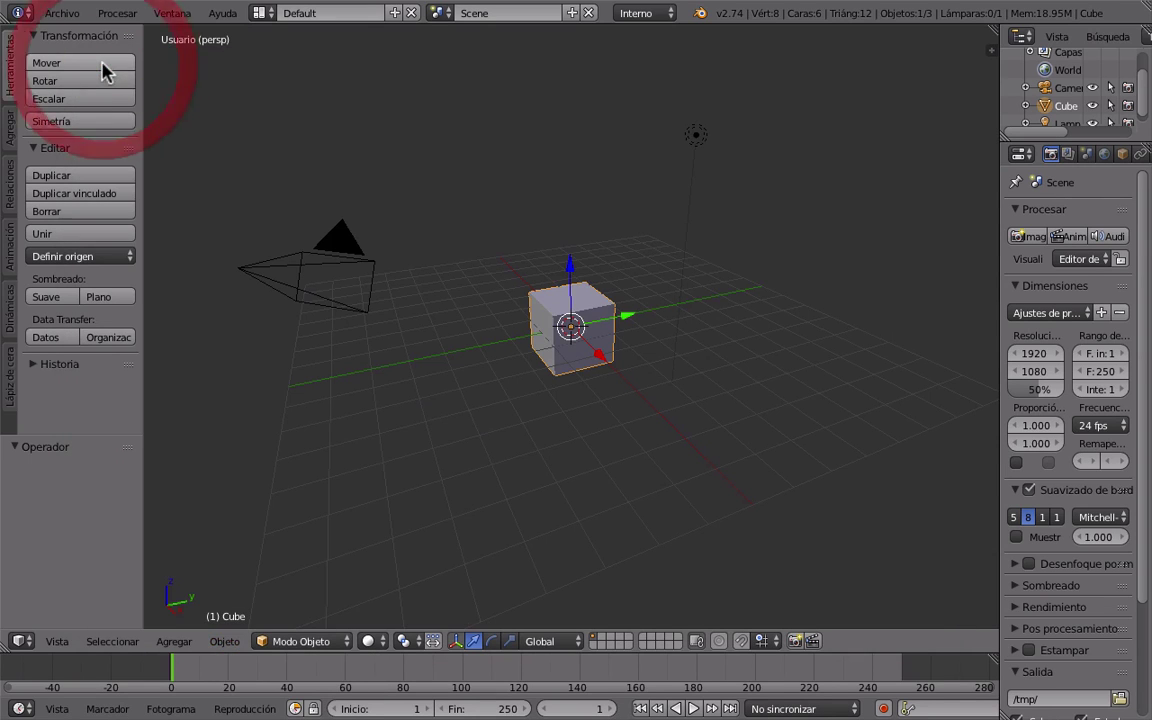
# Quit Blender, relaunch it from Launchpad, and show its main window in full screen without the splash screen
pyautogui.click(74, 18)
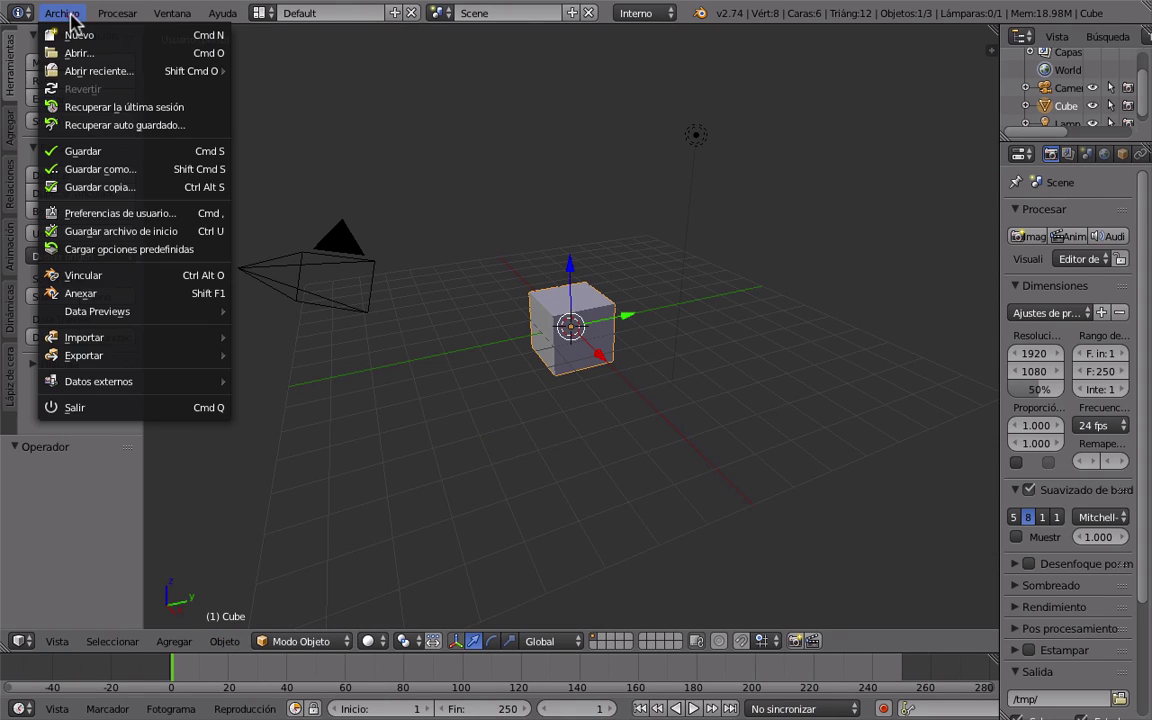
pyautogui.click(90, 408)
pyautogui.press('F4')
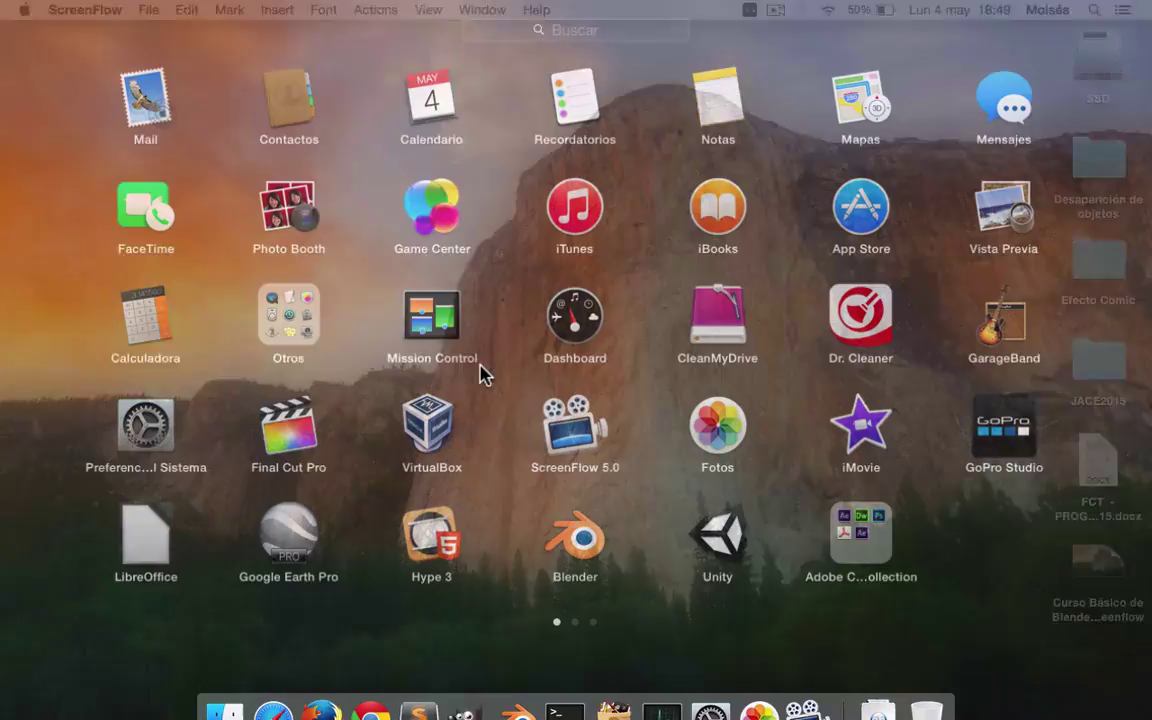
pyautogui.click(583, 545)
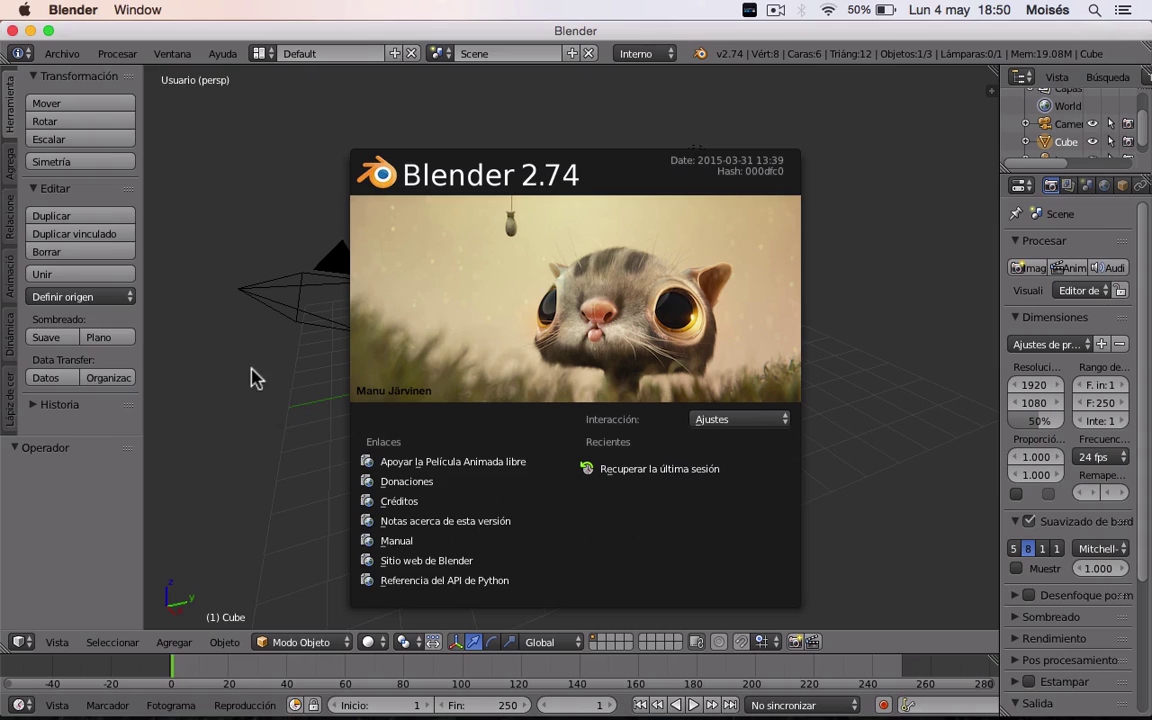
pyautogui.click(257, 380)
pyautogui.click(48, 31)
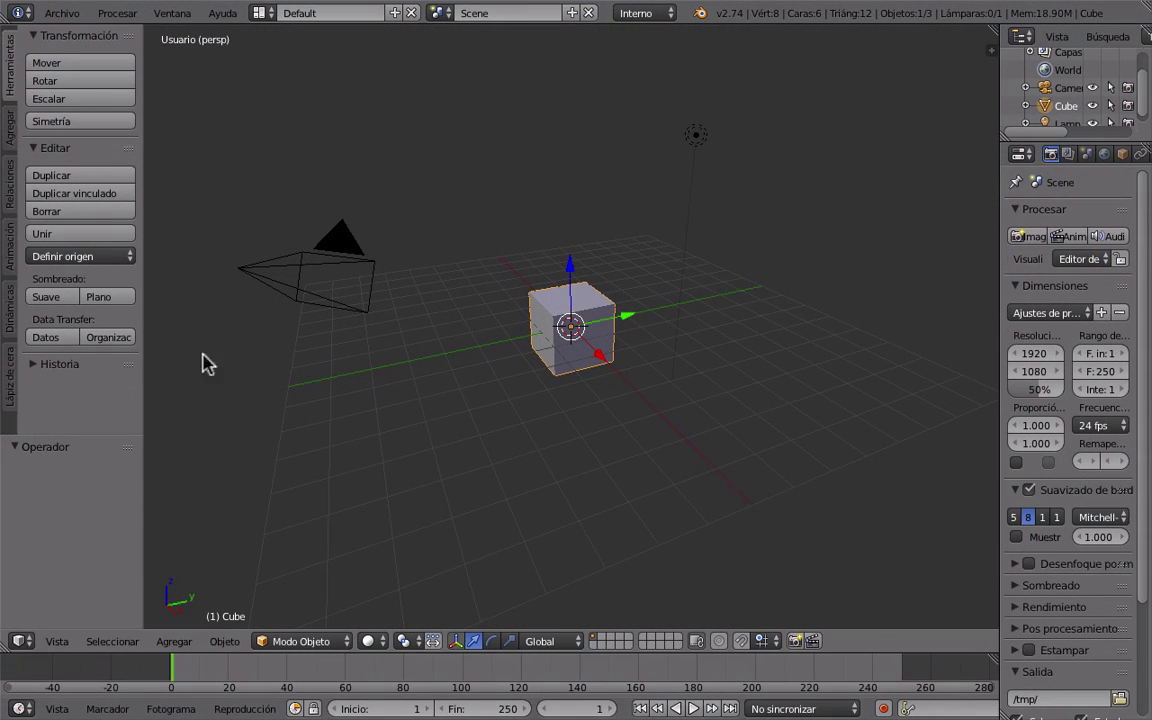
# Widen the tool shelf beside the 3D view and narrow it back to a moderate width
pyautogui.moveTo(142, 360); pyautogui.dragTo(226, 360)
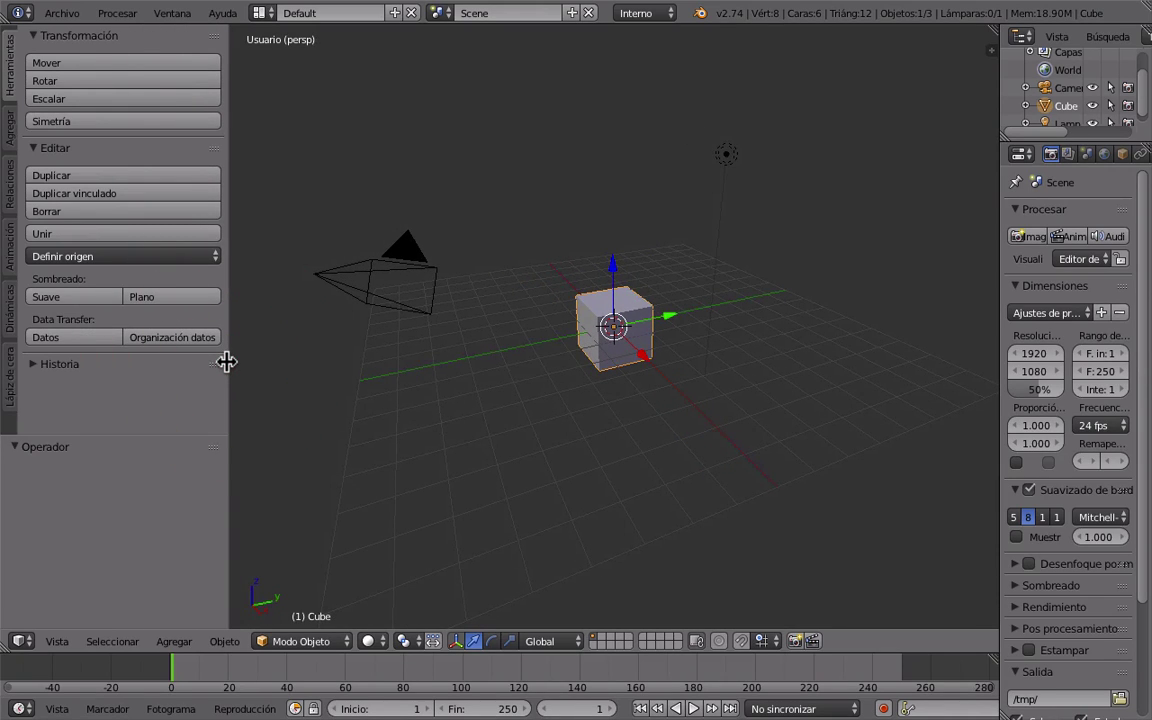
pyautogui.moveTo(227, 361); pyautogui.dragTo(172, 362)
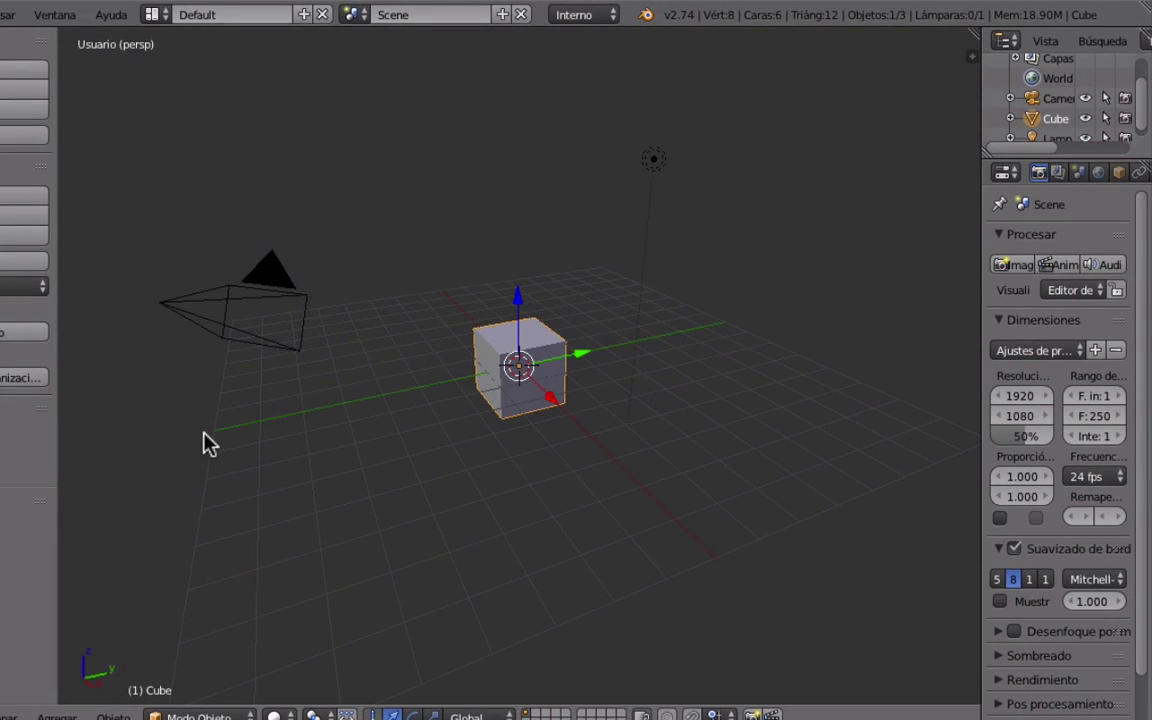
# Cycle the 3D view through front, side and rotated angles, toggle orthographic and perspective projection, and finish on the top perspective view
pyautogui.press('KP_1')
pyautogui.press('KP_2')
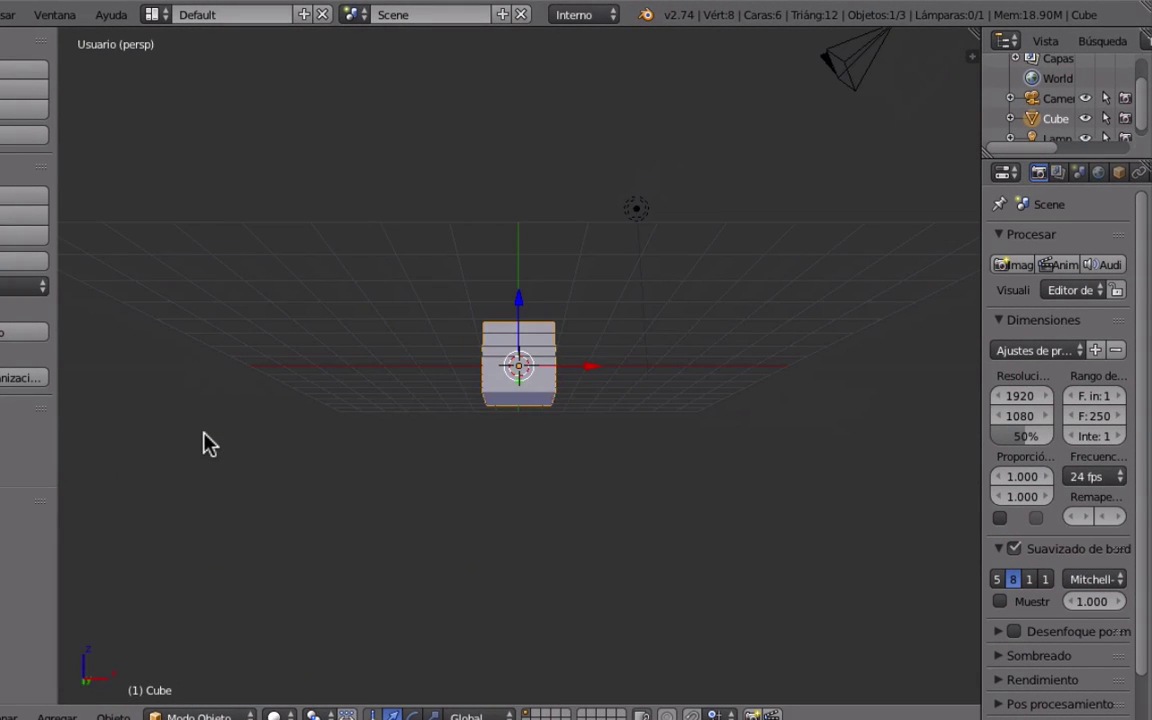
pyautogui.press('KP_3')
pyautogui.press('KP_4')
pyautogui.press('KP_5')
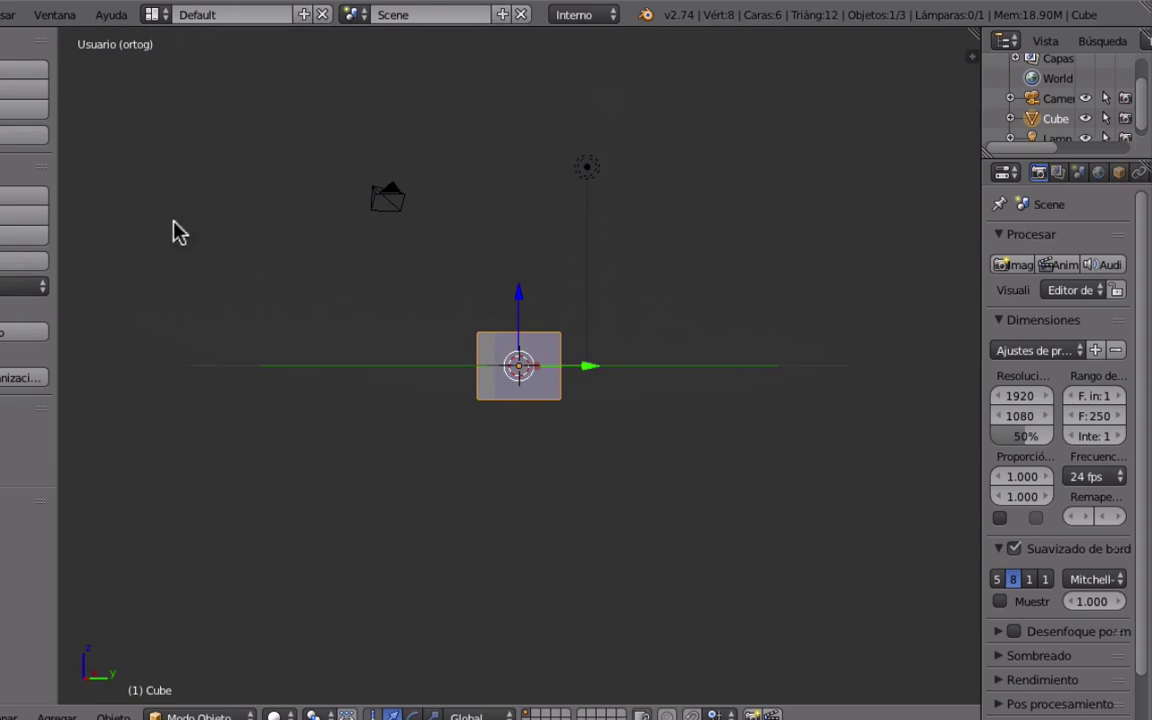
pyautogui.press('KP_5')
pyautogui.press('KP_6')
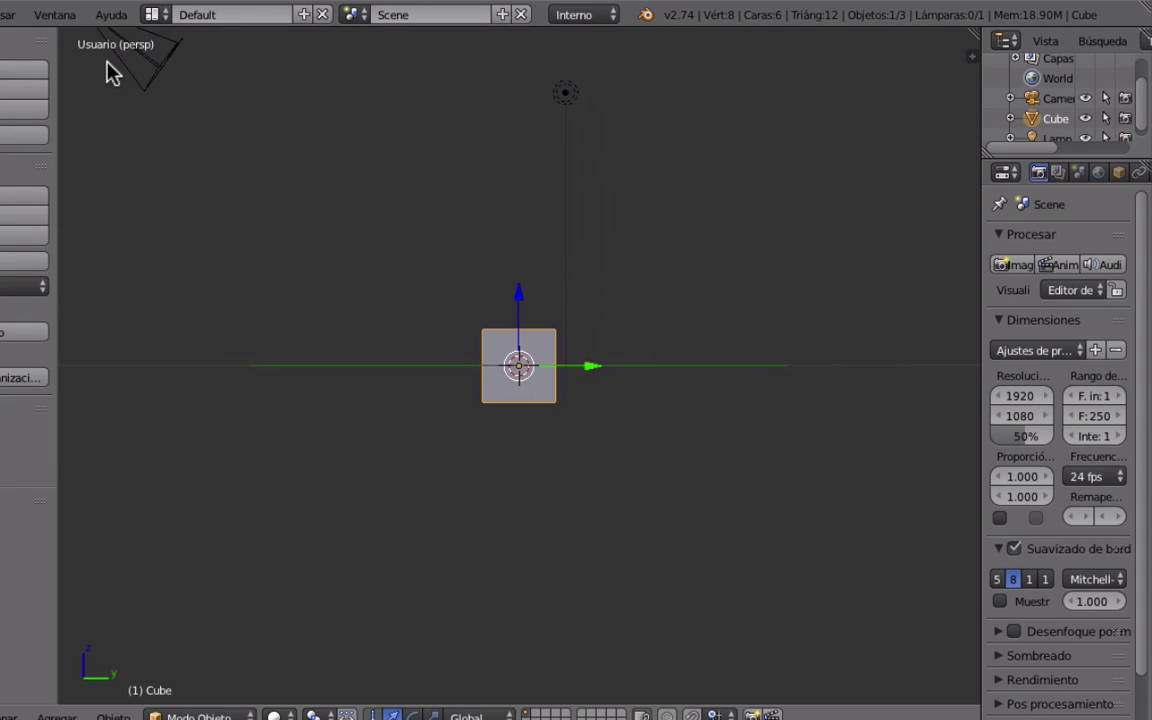
pyautogui.press('KP_7')
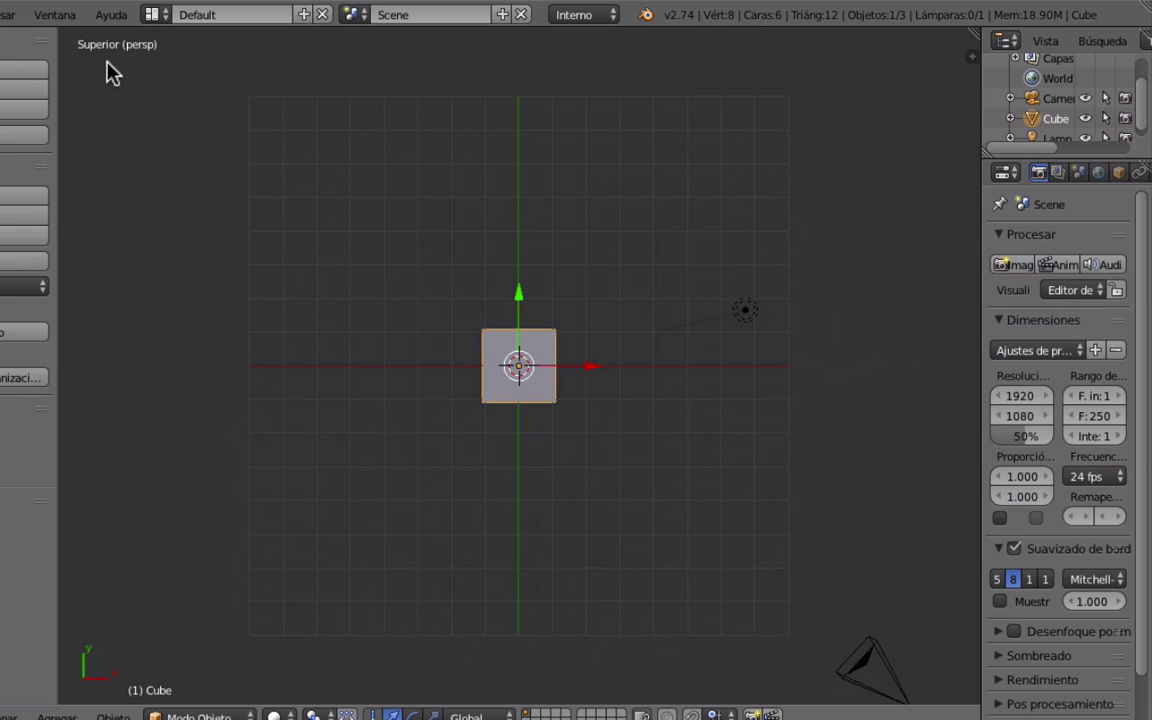
# Run through the front, side and rotated views again, switch to orthographic projection, and finish on the top view
pyautogui.press('KP_1')
pyautogui.press('KP_3')
pyautogui.press('KP_4')
pyautogui.press('KP_5')
pyautogui.press('KP_6')
pyautogui.press('KP_7')
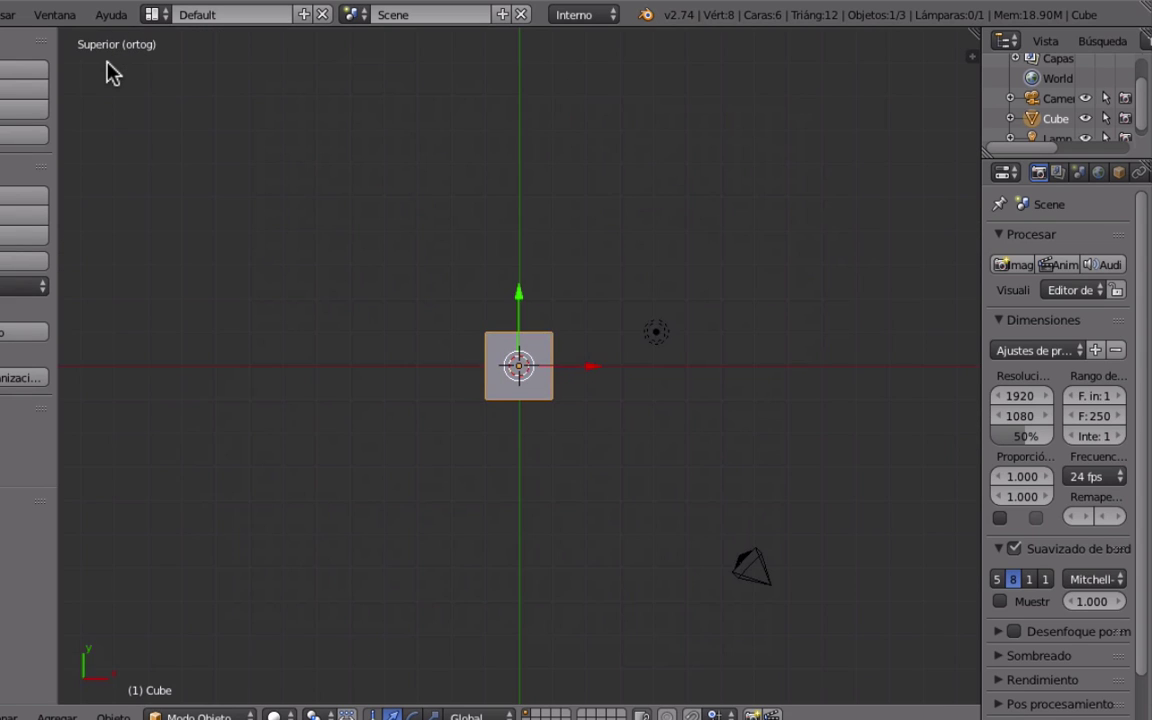
# Examine the scene by orbiting around the cube, zooming in and out, and panning the 3D view
pyautogui.moveTo(108, 72); pyautogui.dragTo(390, 412, button='middle')
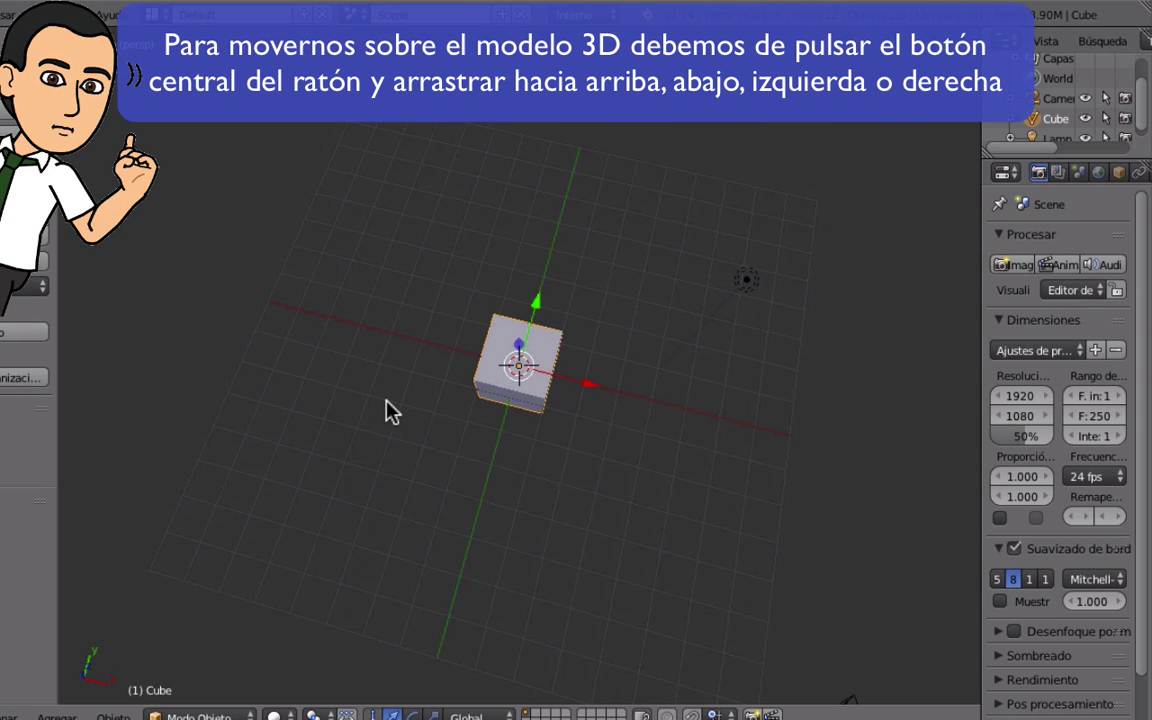
pyautogui.moveTo(387, 402); pyautogui.dragTo(390, 410, button='middle')
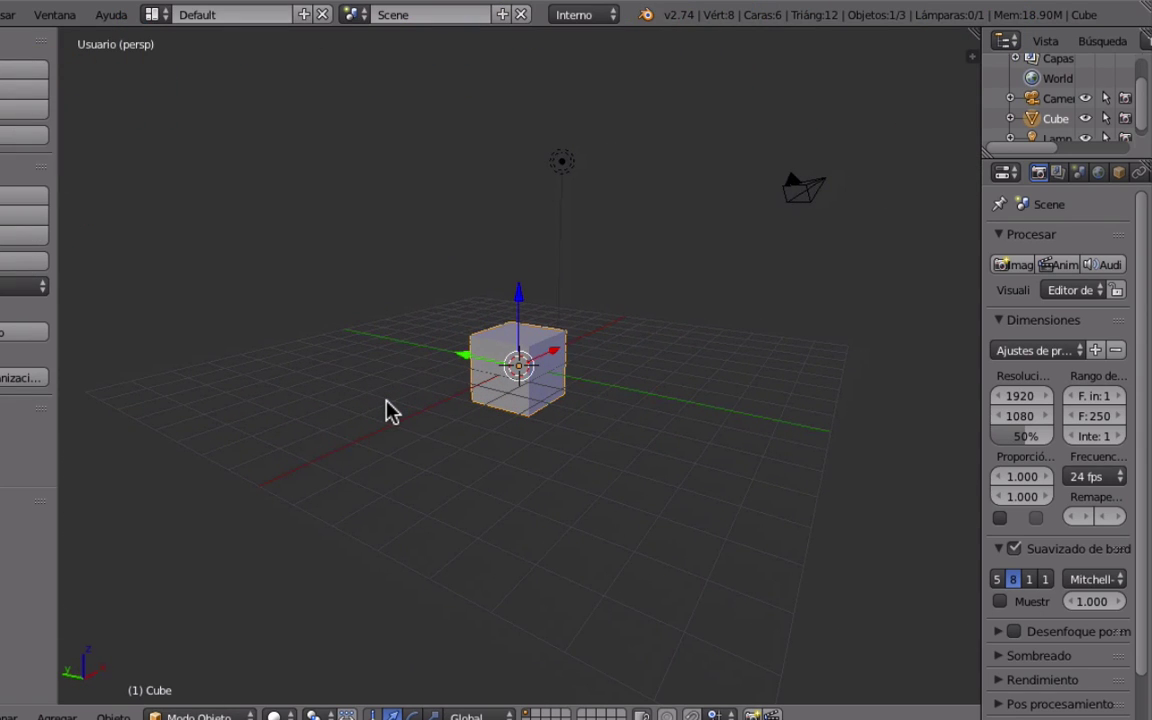
pyautogui.scroll(4, 387, 402)
pyautogui.scroll(-5, 387, 402)
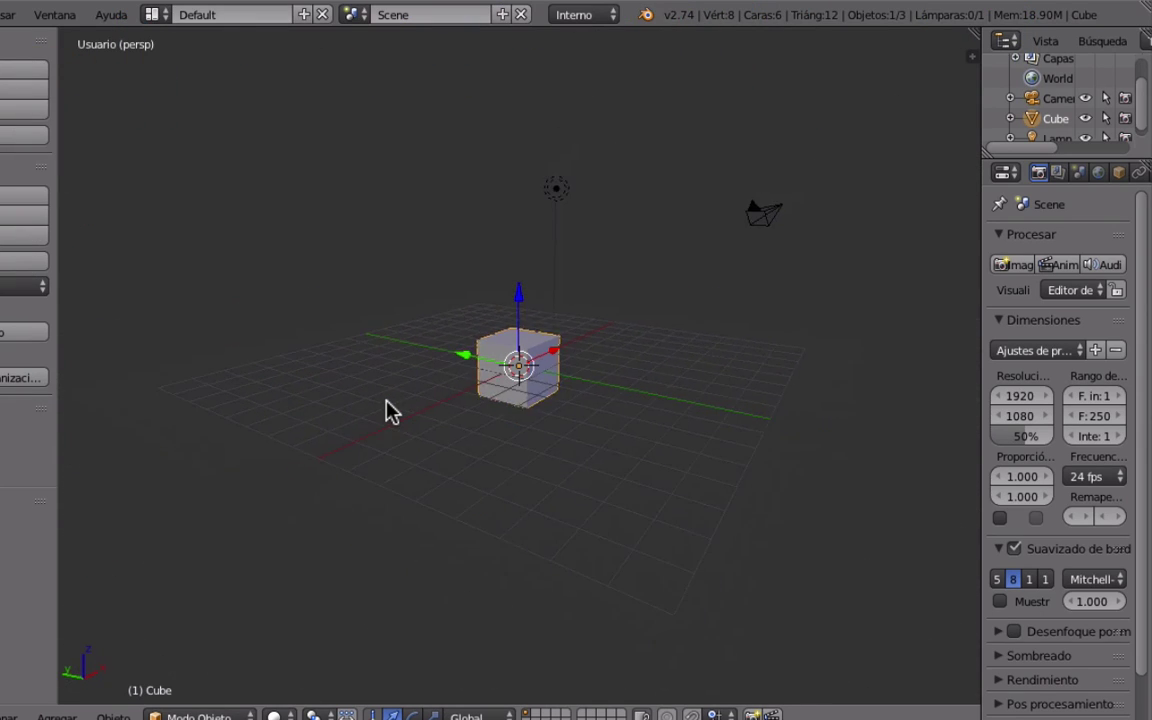
pyautogui.scroll(-3, 390, 410)
pyautogui.scroll(9, 390, 410)
pyautogui.scroll(-9, 387, 402)
pyautogui.moveTo(387, 402); pyautogui.dragTo(359, 402, button='middle')
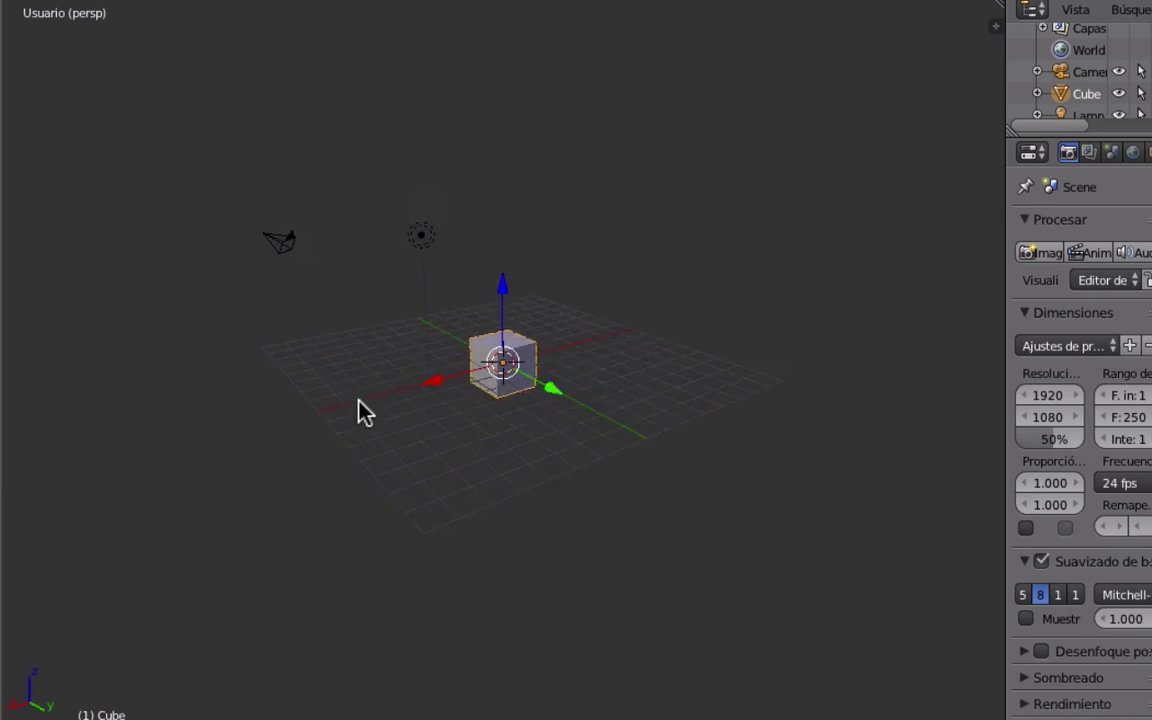
pyautogui.scroll(8, 358, 403)
pyautogui.scroll(-8, 359, 403)
pyautogui.moveTo(359, 402); pyautogui.dragTo(359, 402, button='middle')
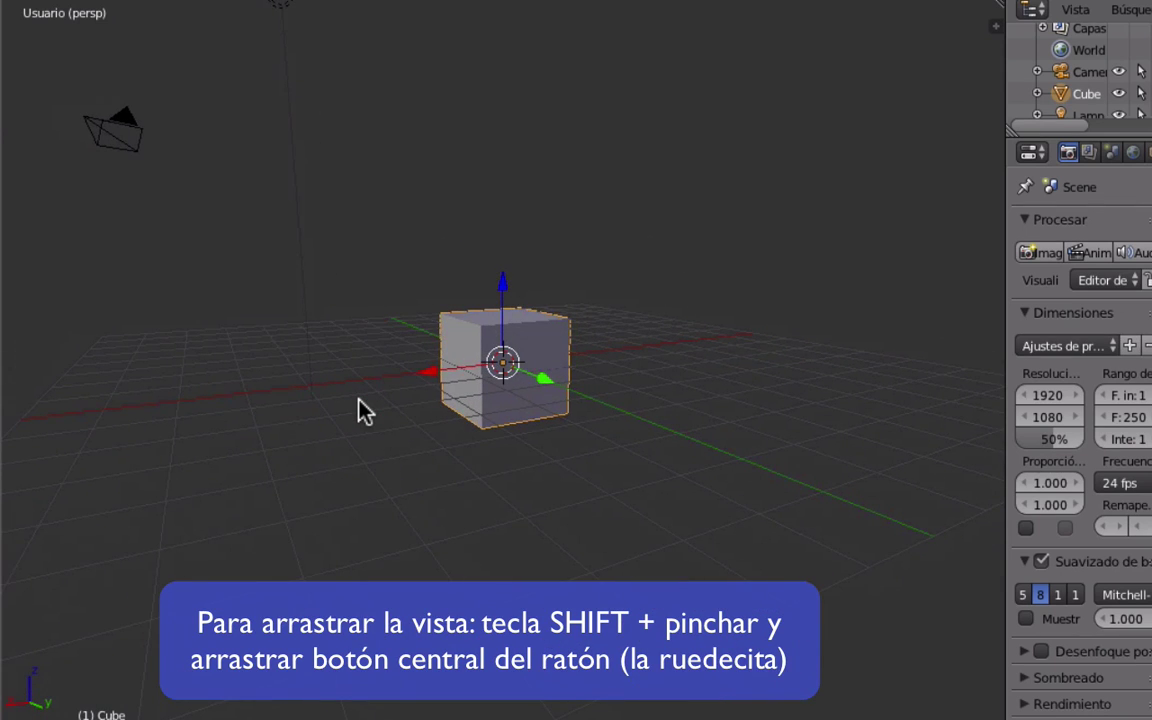
pyautogui.keyDown('shift'); pyautogui.moveTo(359, 402); pyautogui.dragTo(362, 411, button='middle'); pyautogui.keyUp('shift')
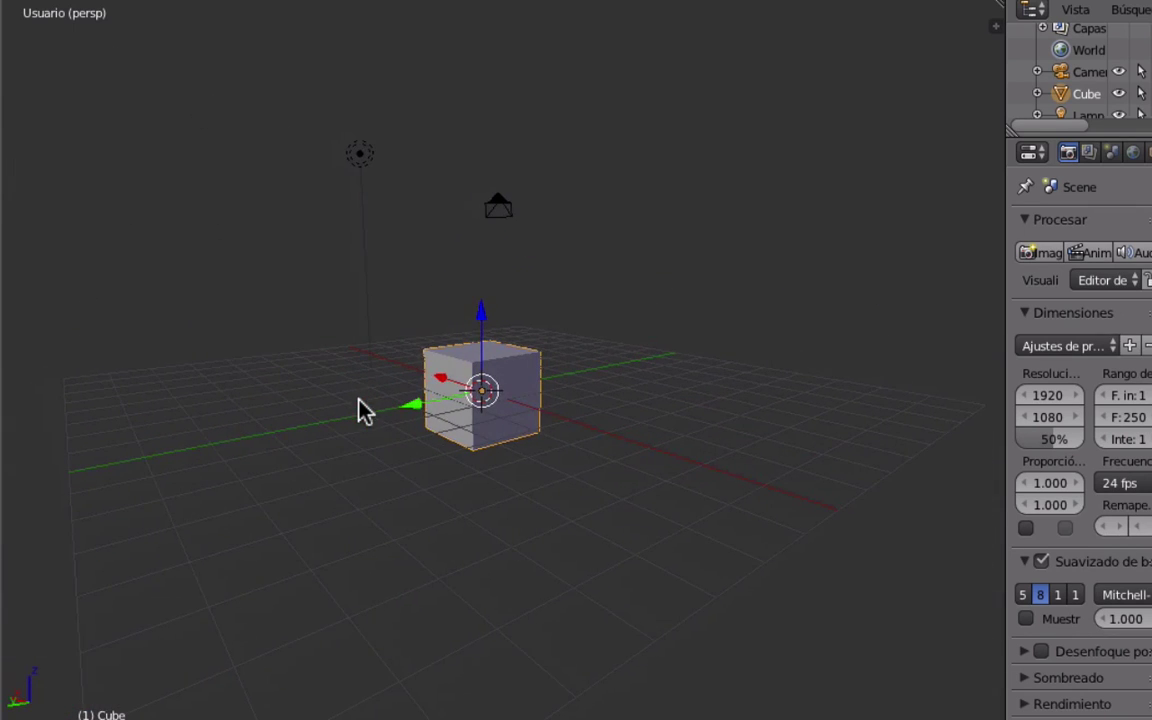
# Select the lamp, the camera and the cube one after another in the 3D view
pyautogui.rightClick(361, 156)
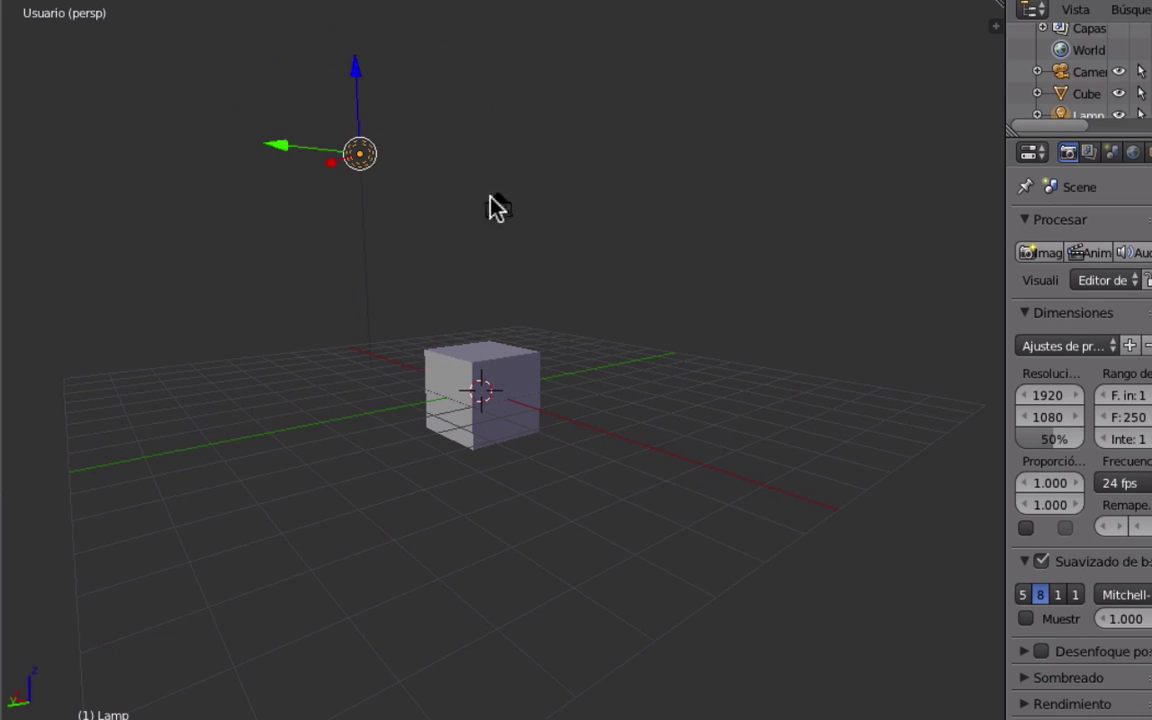
pyautogui.rightClick(500, 210)
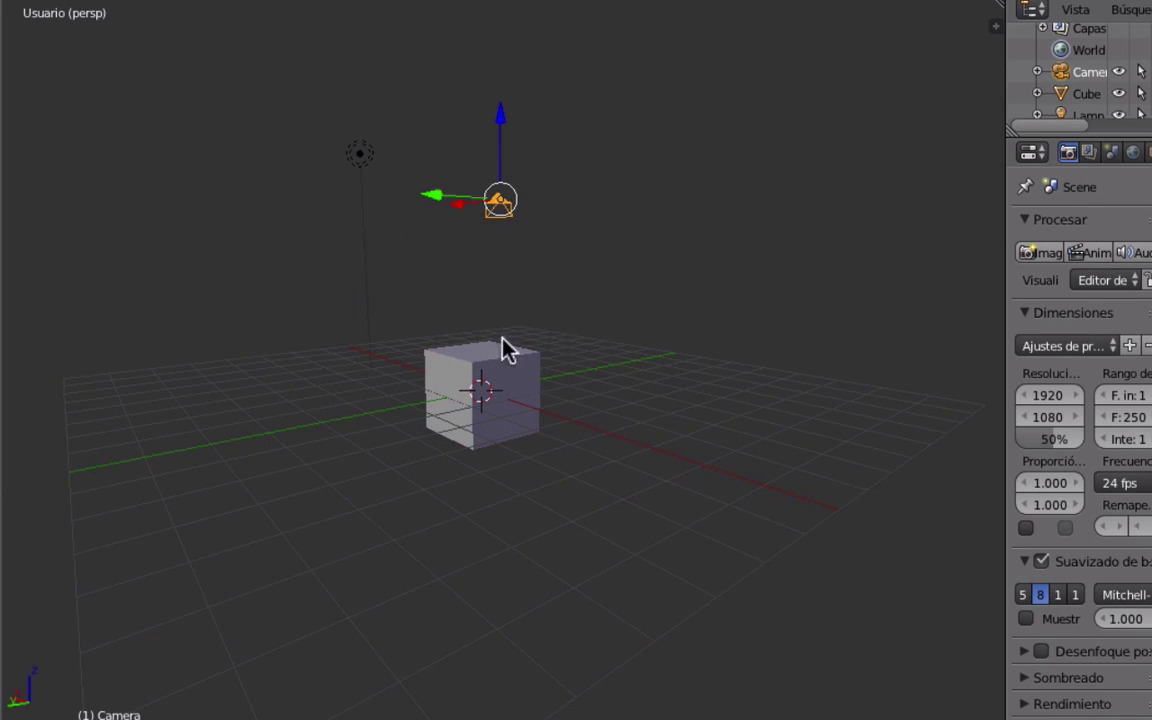
pyautogui.rightClick(490, 383)
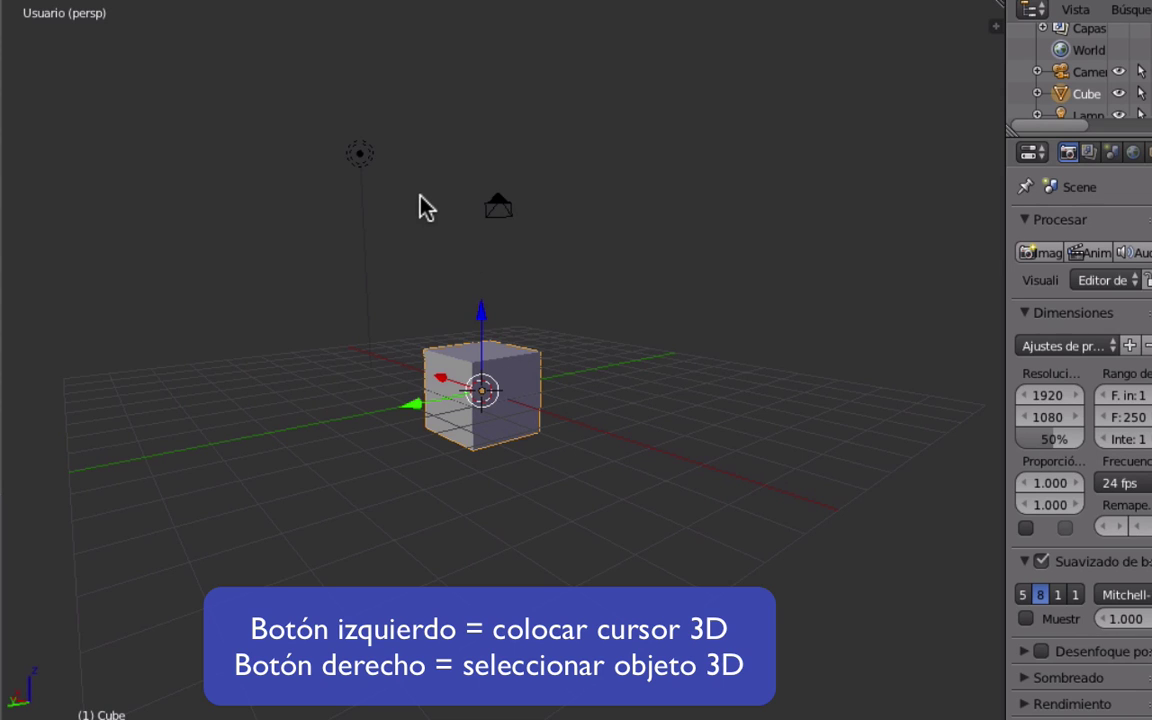
# Place the 3D cursor at various spots around the cube and the lamp, ending just above the lamp
pyautogui.click(281, 240)
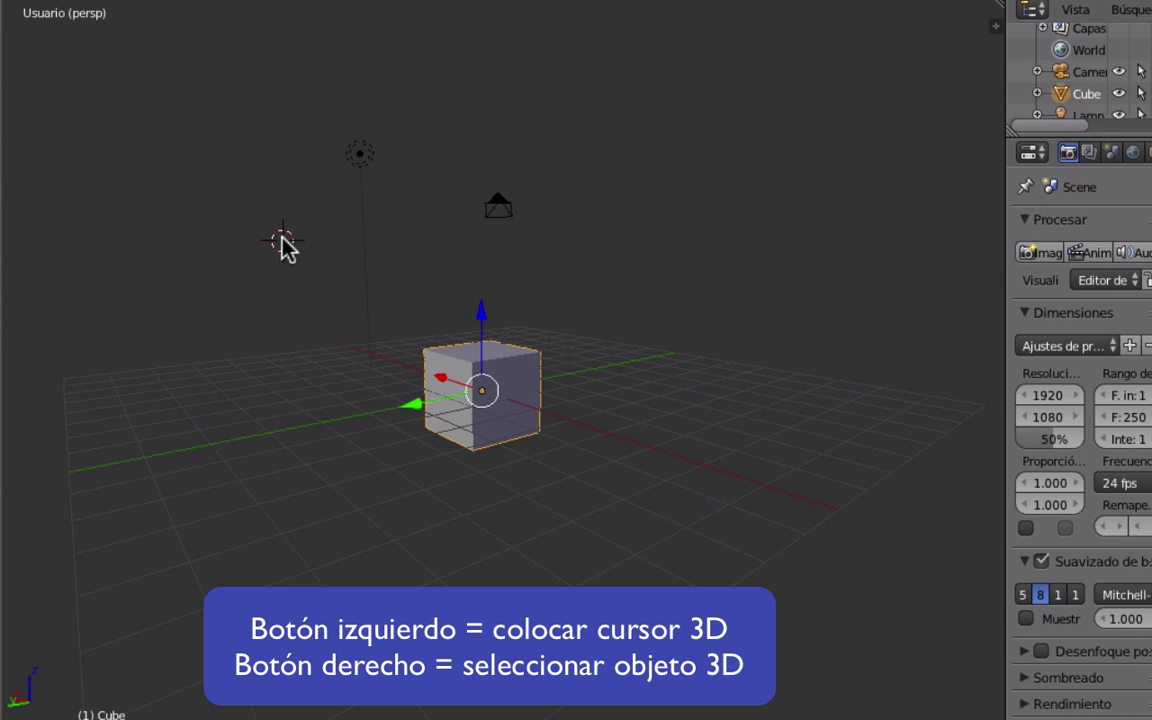
pyautogui.click(252, 268)
pyautogui.click(476, 129)
pyautogui.click(675, 155)
pyautogui.click(730, 257)
pyautogui.click(651, 391)
pyautogui.click(527, 522)
pyautogui.click(327, 490)
pyautogui.click(265, 398)
pyautogui.click(327, 342)
pyautogui.click(356, 405)
pyautogui.click(367, 520)
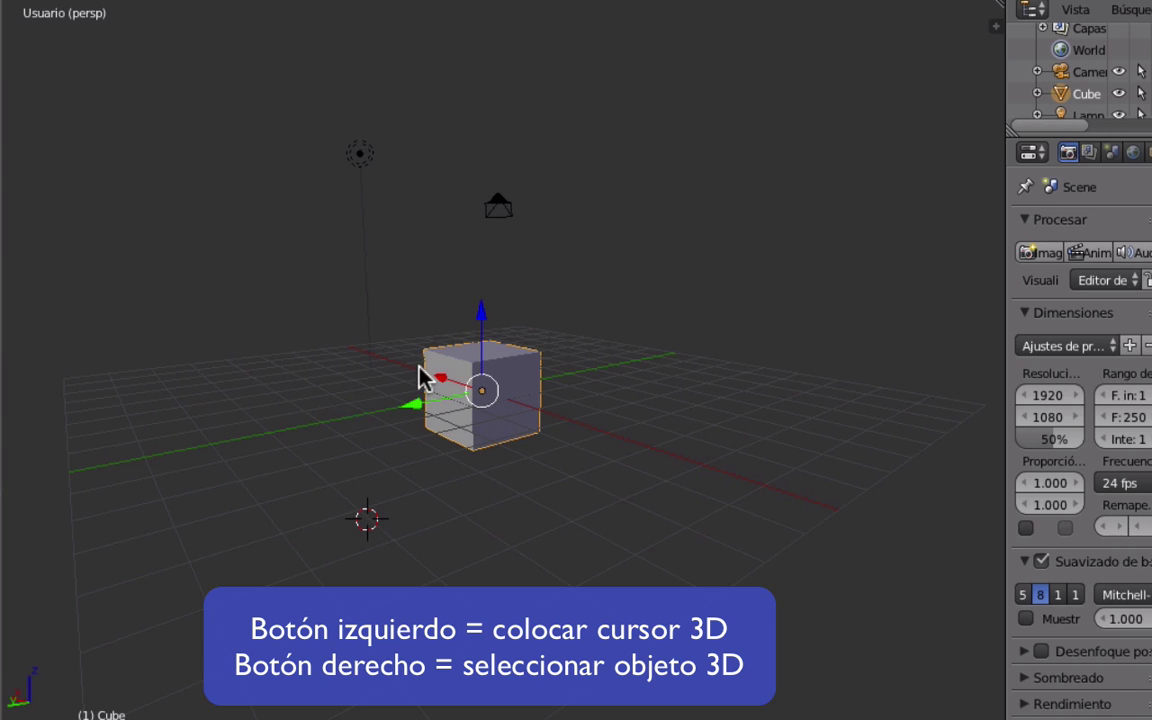
pyautogui.click(361, 153)
pyautogui.click(260, 188)
pyautogui.click(390, 165)
pyautogui.click(326, 195)
pyautogui.click(397, 203)
pyautogui.click(340, 79)
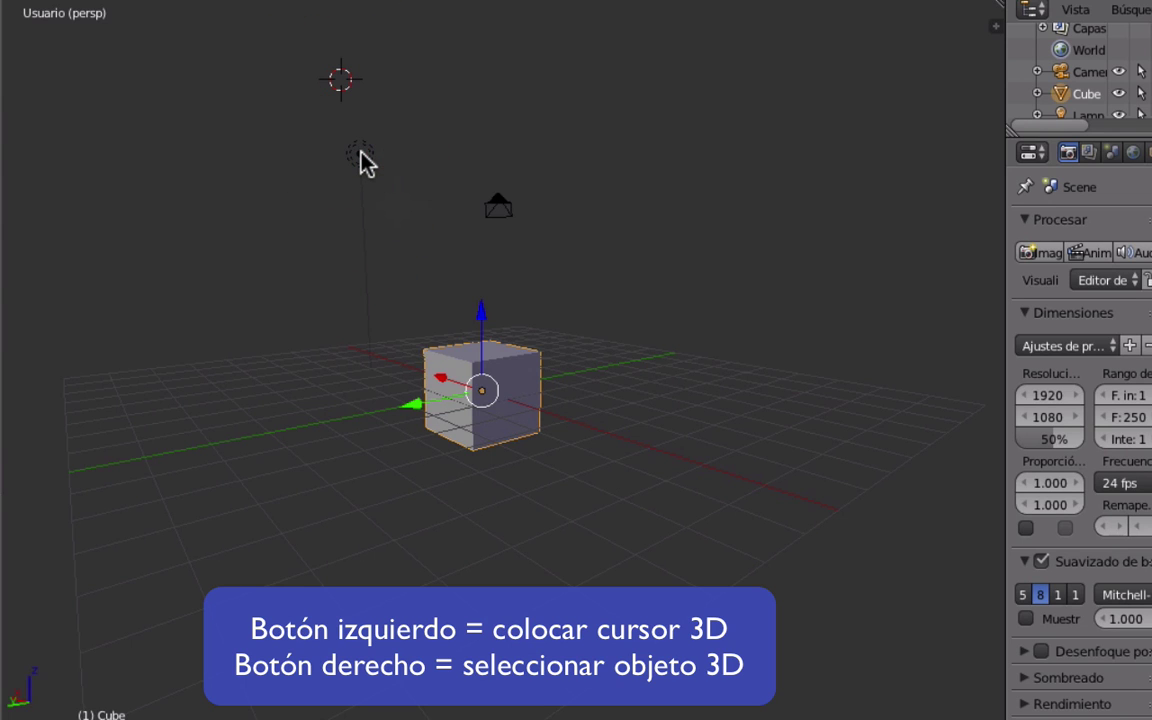
# Select the lamp, place the 3D cursor on the camera, and select the camera followed by the cube
pyautogui.rightClick(361, 156)
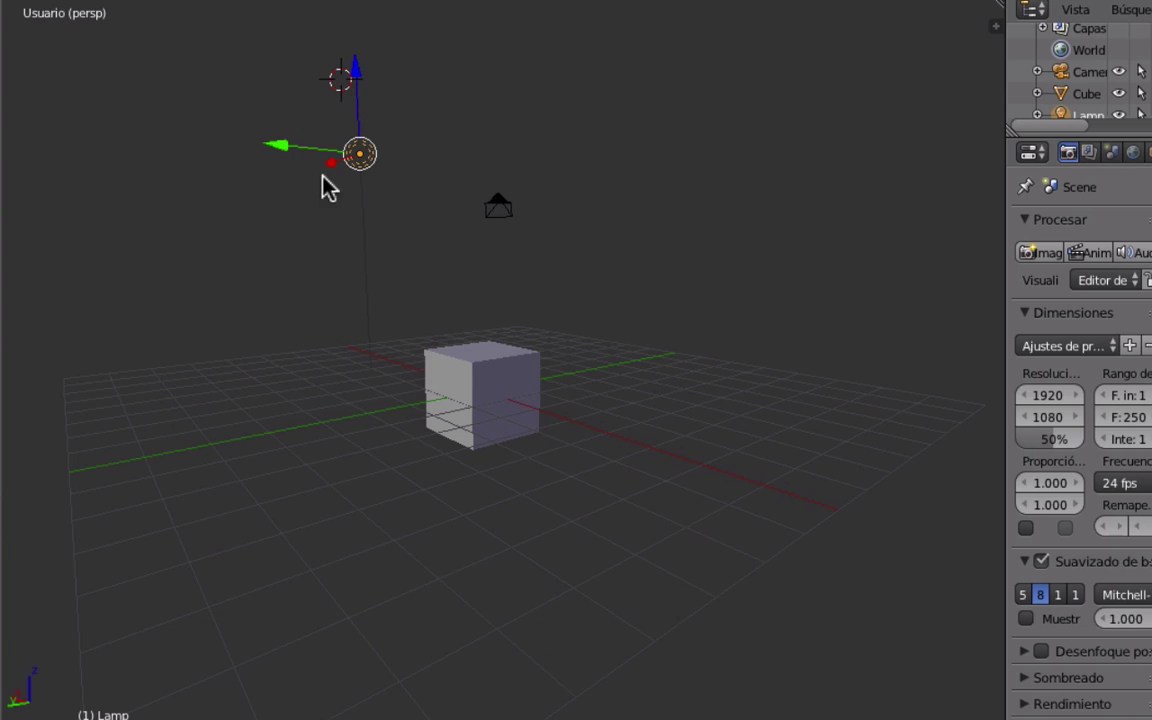
pyautogui.moveTo(522, 247); pyautogui.dragTo(497, 184, button='middle')
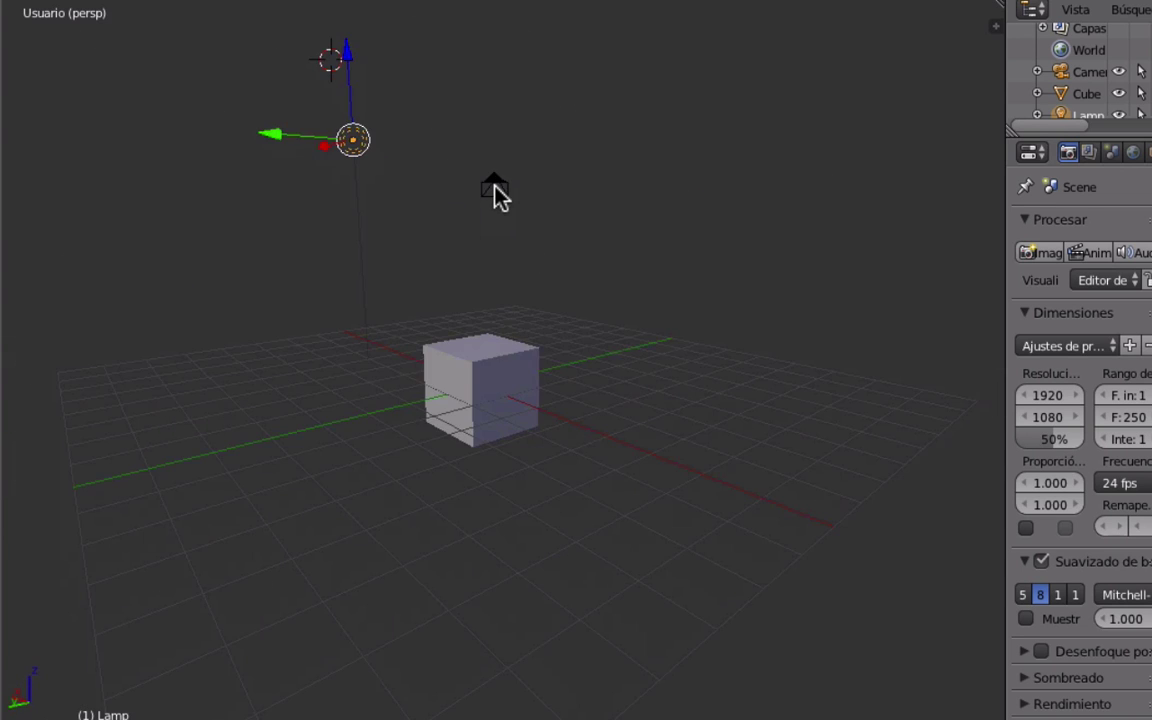
pyautogui.click(496, 188)
pyautogui.rightClick(496, 190)
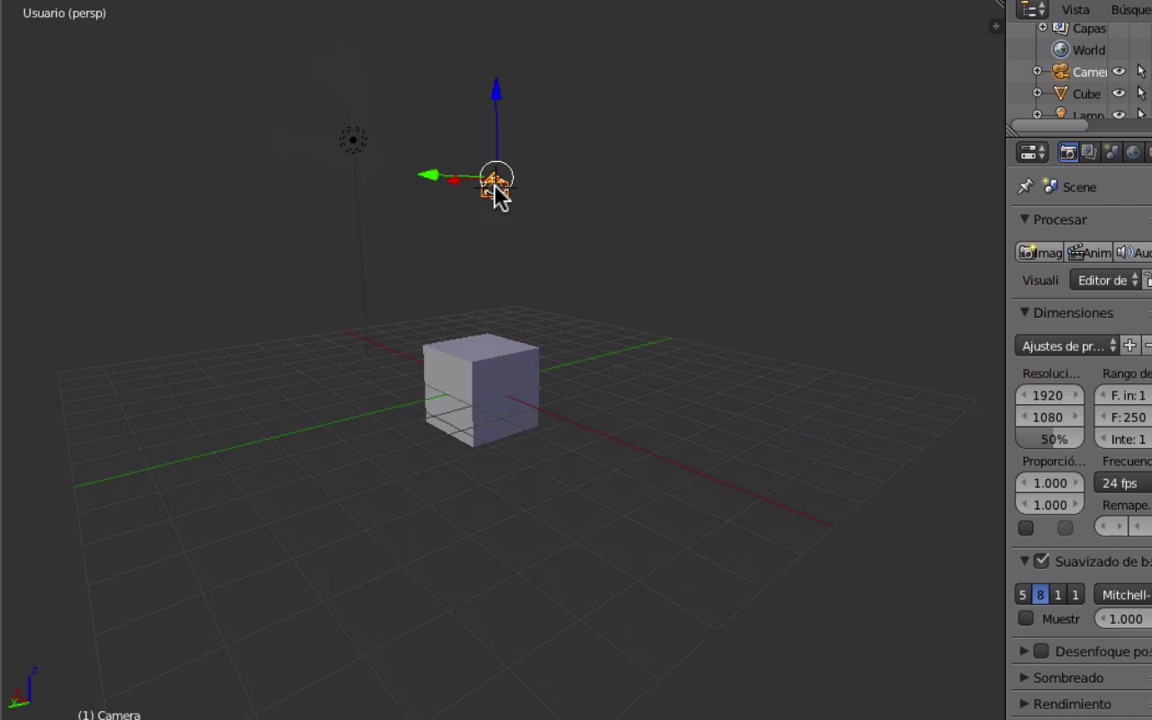
pyautogui.moveTo(581, 188); pyautogui.dragTo(592, 232, button='middle')
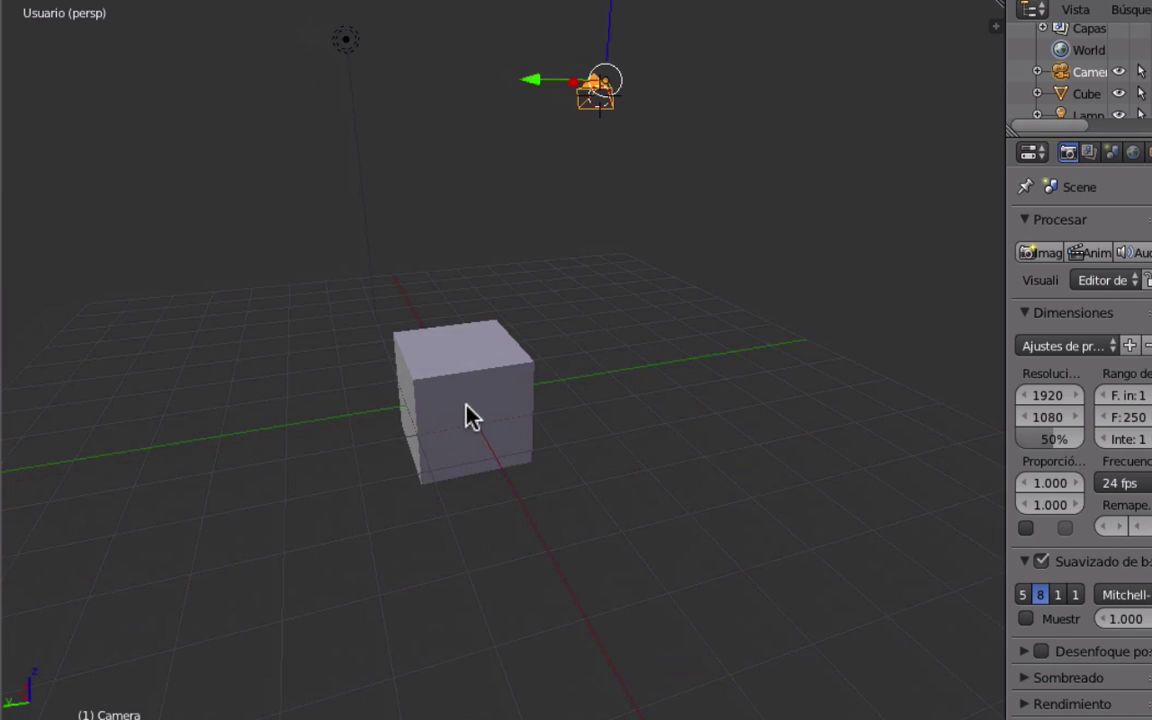
pyautogui.click(466, 407)
pyautogui.rightClick(466, 407)
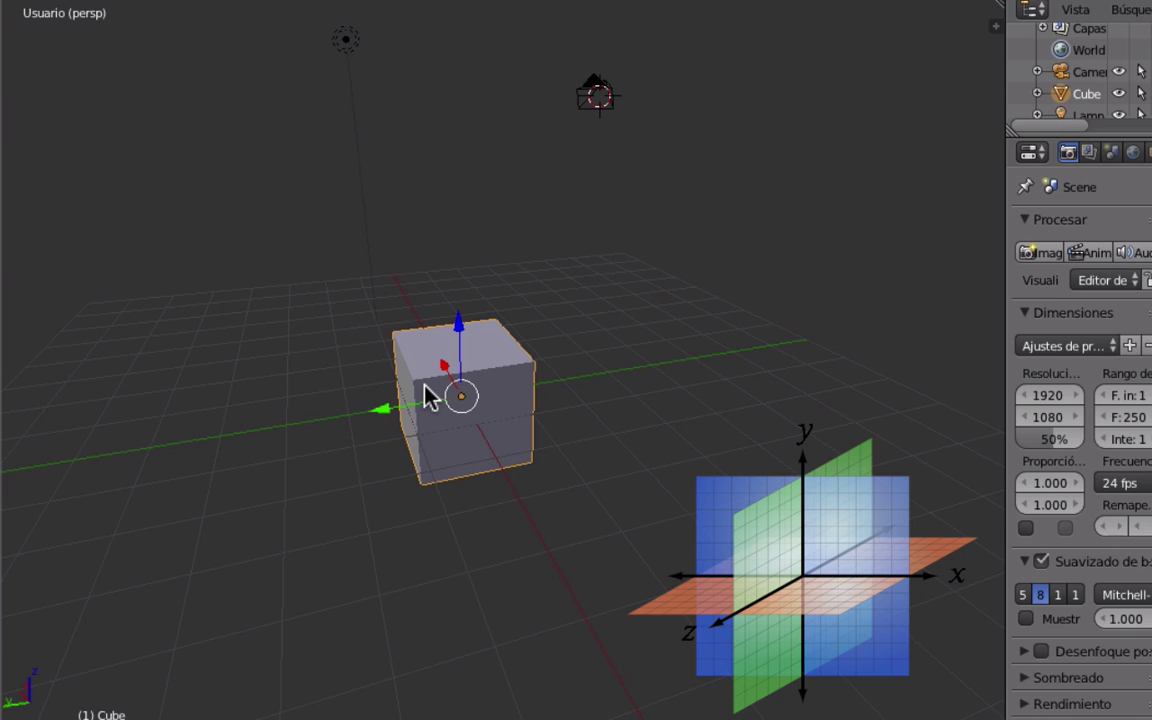
# Move the cube slightly along its Z, X and Y axes, and reposition it near the grid's centre
pyautogui.moveTo(458, 335); pyautogui.dragTo(377, 334)
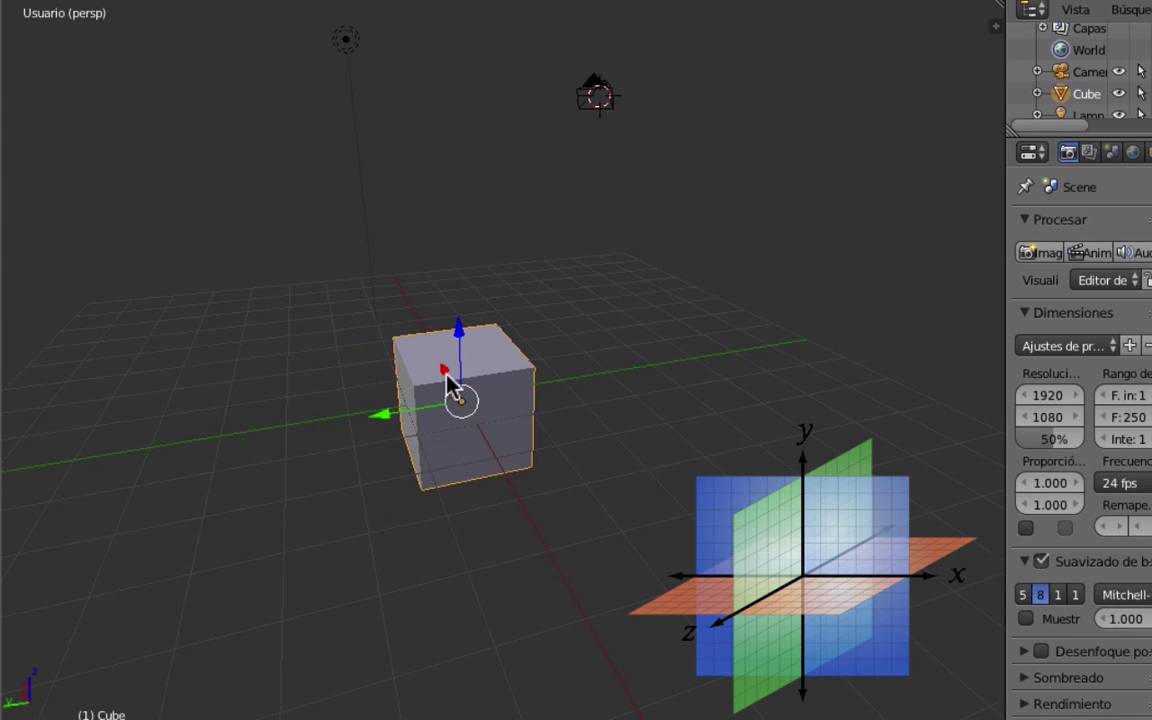
pyautogui.moveTo(445, 367)
pyautogui.mouseDown()
pyautogui.moveTo(440, 386)
pyautogui.moveTo(424, 360)
pyautogui.moveTo(430, 373)
pyautogui.mouseUp()
pyautogui.moveTo(399, 419); pyautogui.dragTo(440, 415, button='middle')
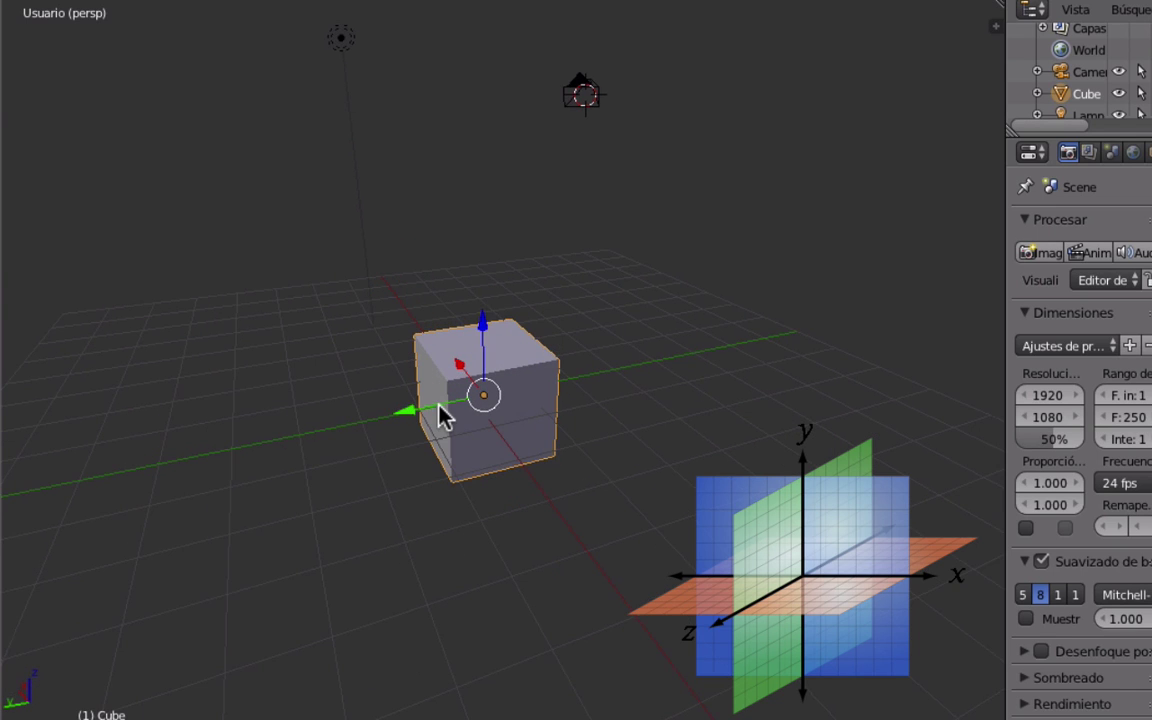
pyautogui.press('g')
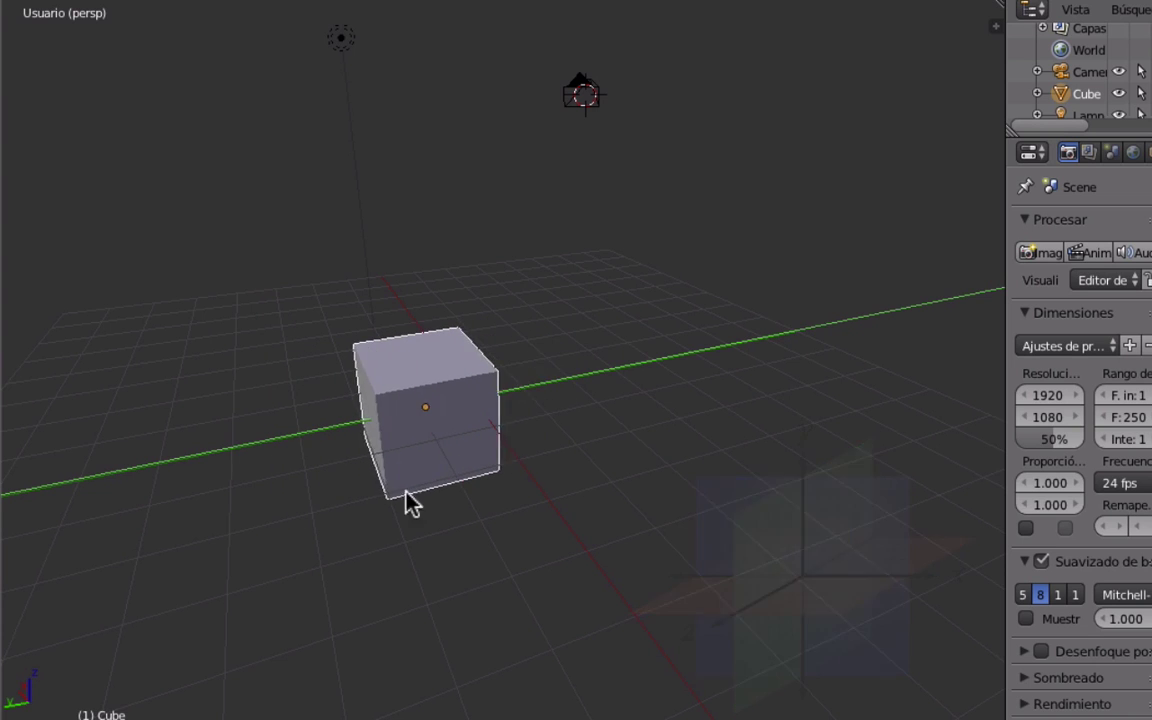
pyautogui.click(460, 488)
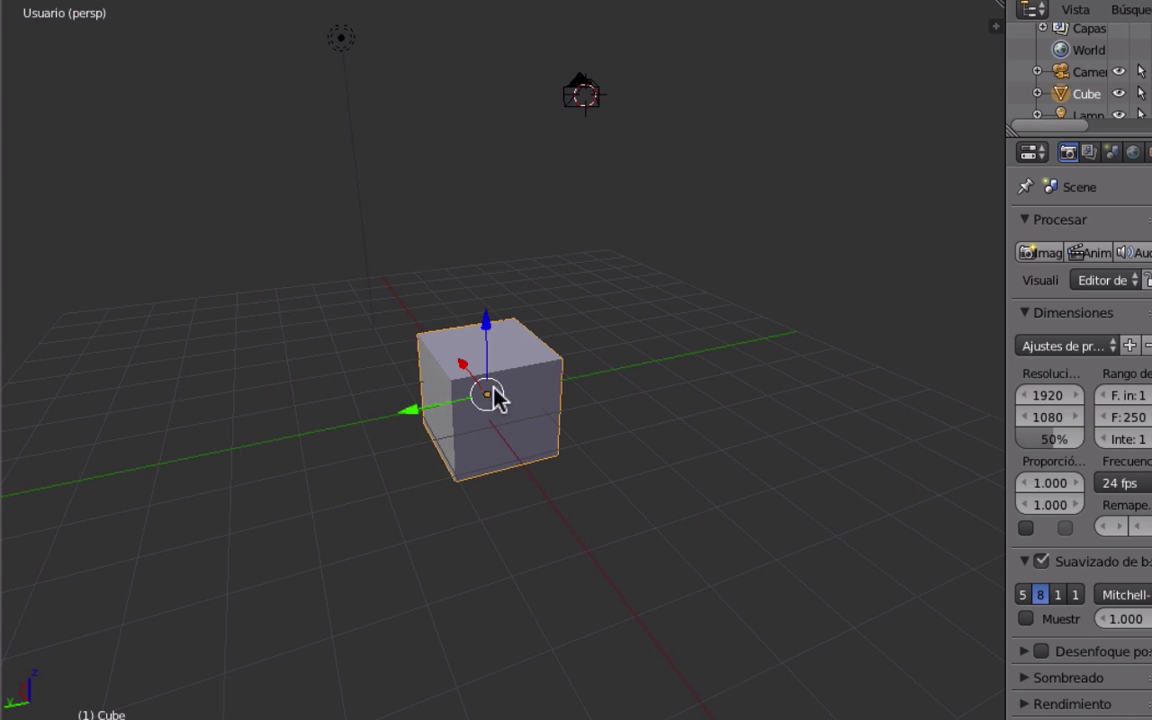
pyautogui.scroll(3, 485, 410)
pyautogui.moveTo(479, 411)
pyautogui.mouseDown()
pyautogui.moveTo(440, 405)
pyautogui.moveTo(393, 457)
pyautogui.moveTo(527, 443)
pyautogui.moveTo(453, 406)
pyautogui.mouseUp()
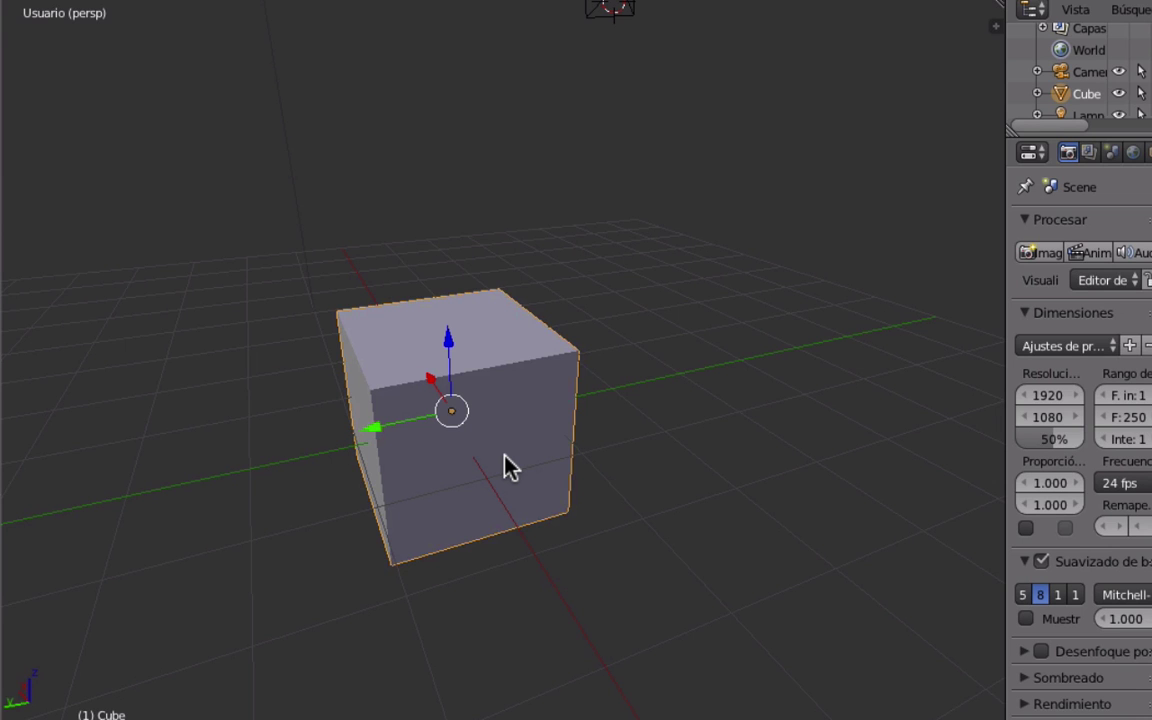
# Inspect the moved cube in orthographic and perspective projection, ending with a top view that includes the lamp and camera
pyautogui.moveTo(504, 455); pyautogui.dragTo(504, 455, button='middle')
pyautogui.press('KP_5')
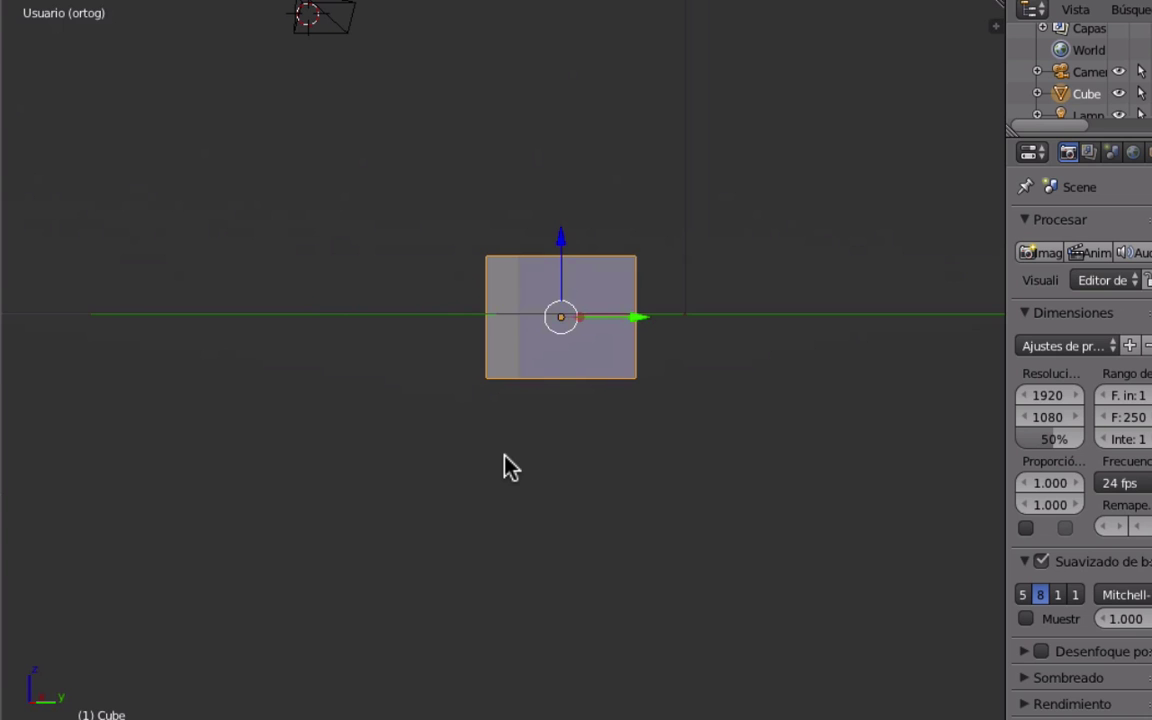
pyautogui.press('KP_5')
pyautogui.press('KP_7')
pyautogui.scroll(-3, 504, 455)
pyautogui.scroll(-4, 504, 460)
pyautogui.scroll(2, 504, 460)
pyautogui.scroll(-1, 504, 460)
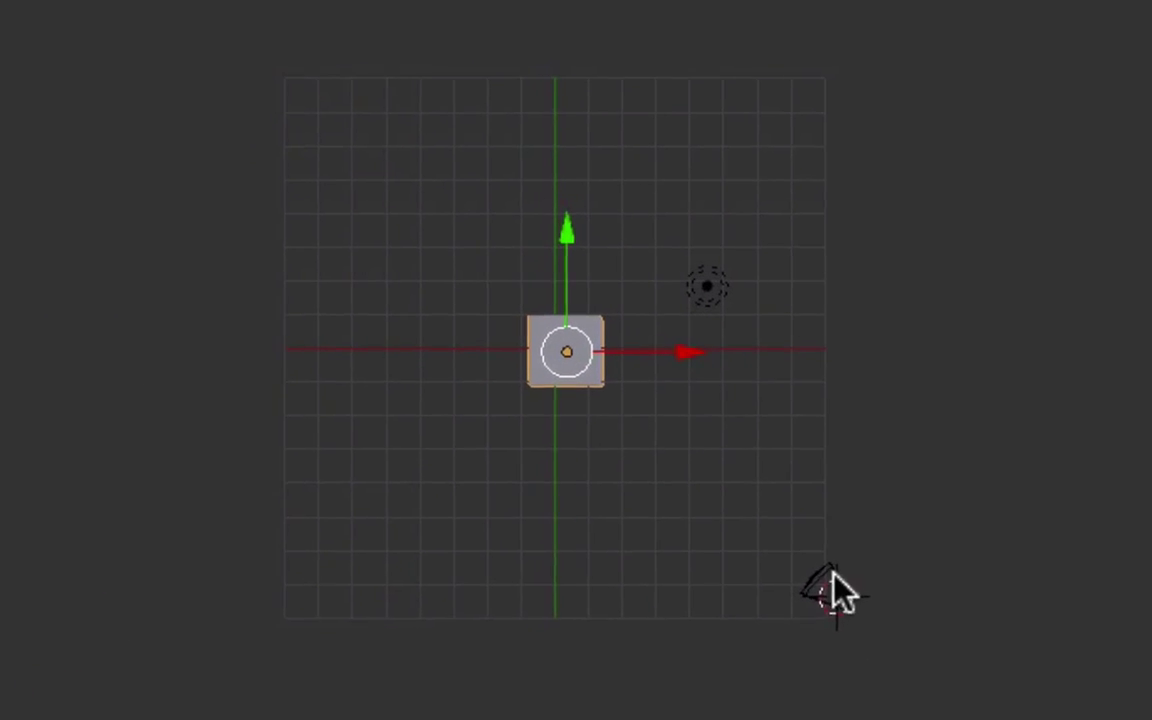
# Select the camera, the lamp and the cube in turn, and shift the cube slightly back toward the grid's centre
pyautogui.rightClick(641, 497)
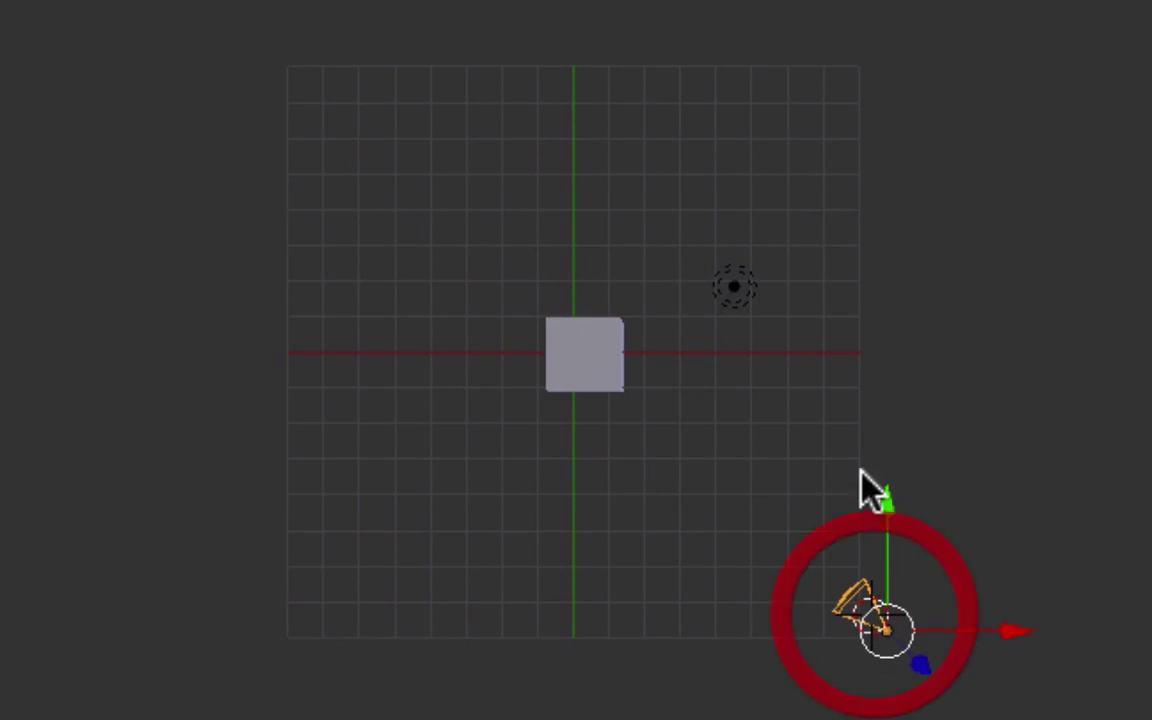
pyautogui.rightClick(740, 280)
pyautogui.rightClick(578, 351)
pyautogui.moveTo(601, 342)
pyautogui.mouseDown()
pyautogui.moveTo(580, 342)
pyautogui.moveTo(577, 310)
pyautogui.moveTo(429, 339)
pyautogui.moveTo(689, 368)
pyautogui.moveTo(576, 319)
pyautogui.moveTo(617, 252)
pyautogui.moveTo(537, 391)
pyautogui.moveTo(571, 285)
pyautogui.moveTo(573, 319)
pyautogui.moveTo(621, 378)
pyautogui.moveTo(581, 337)
pyautogui.mouseUp()
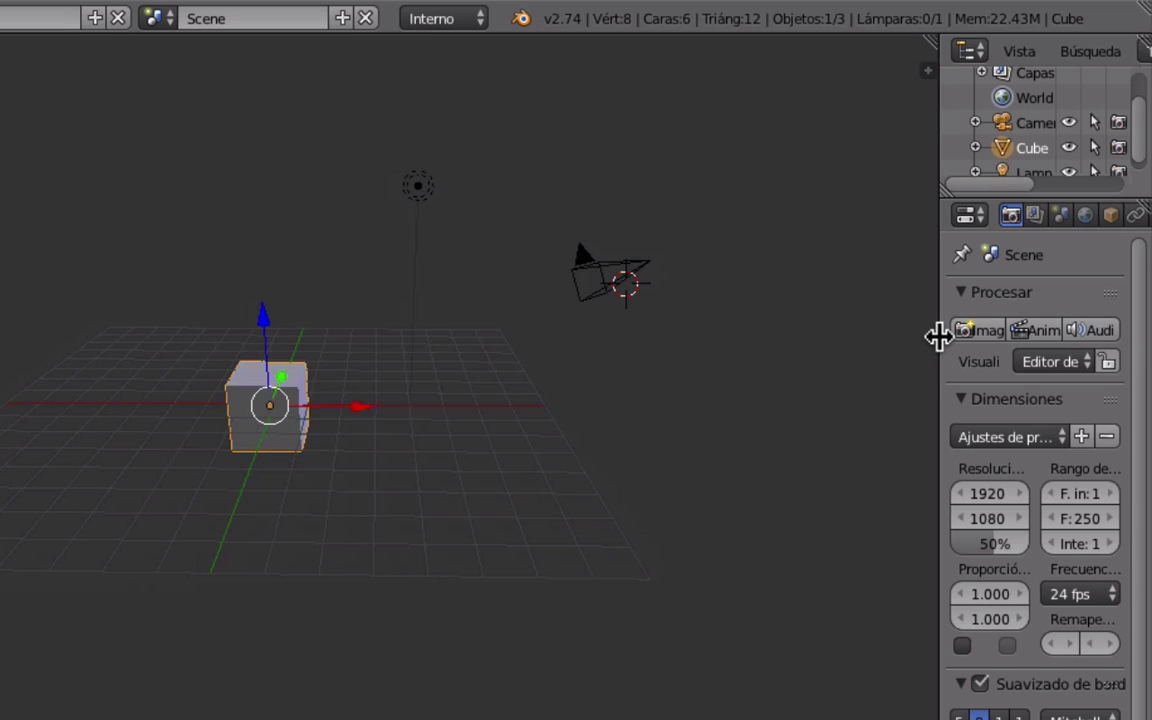
# Make the outliner wider and taller, and select the camera, cube and lamp from its list, ending on the camera
pyautogui.moveTo(938, 337); pyautogui.dragTo(826, 339)
pyautogui.moveTo(913, 193); pyautogui.dragTo(913, 265)
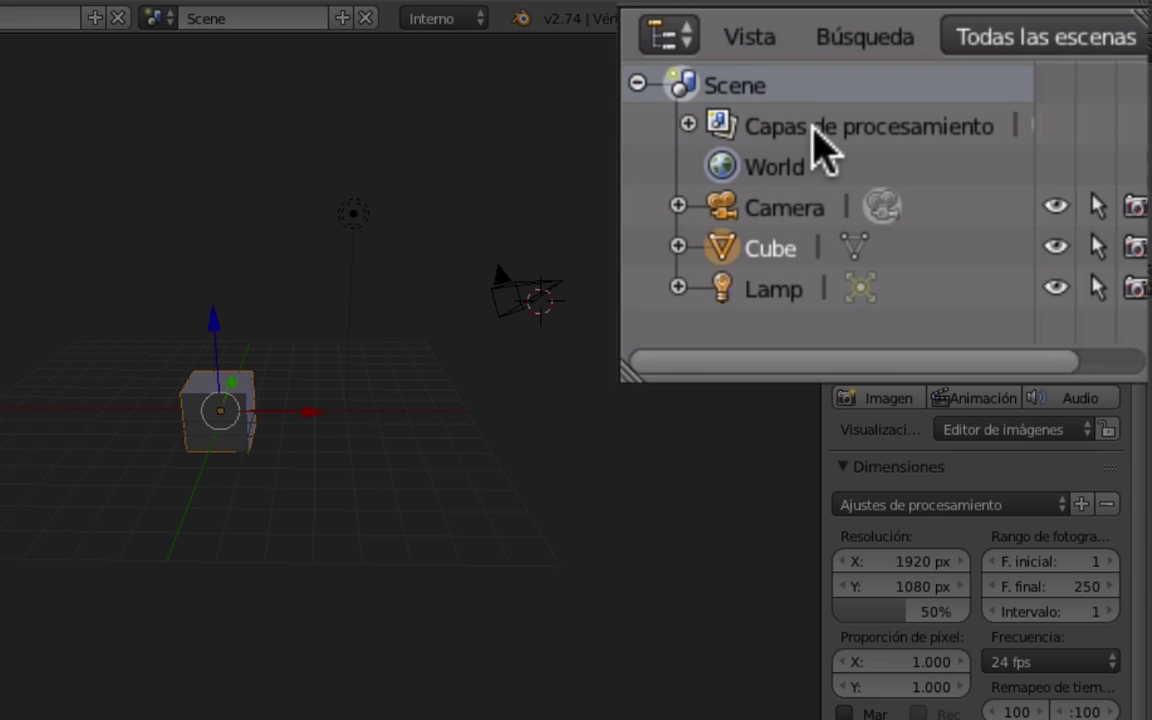
pyautogui.click(765, 180)
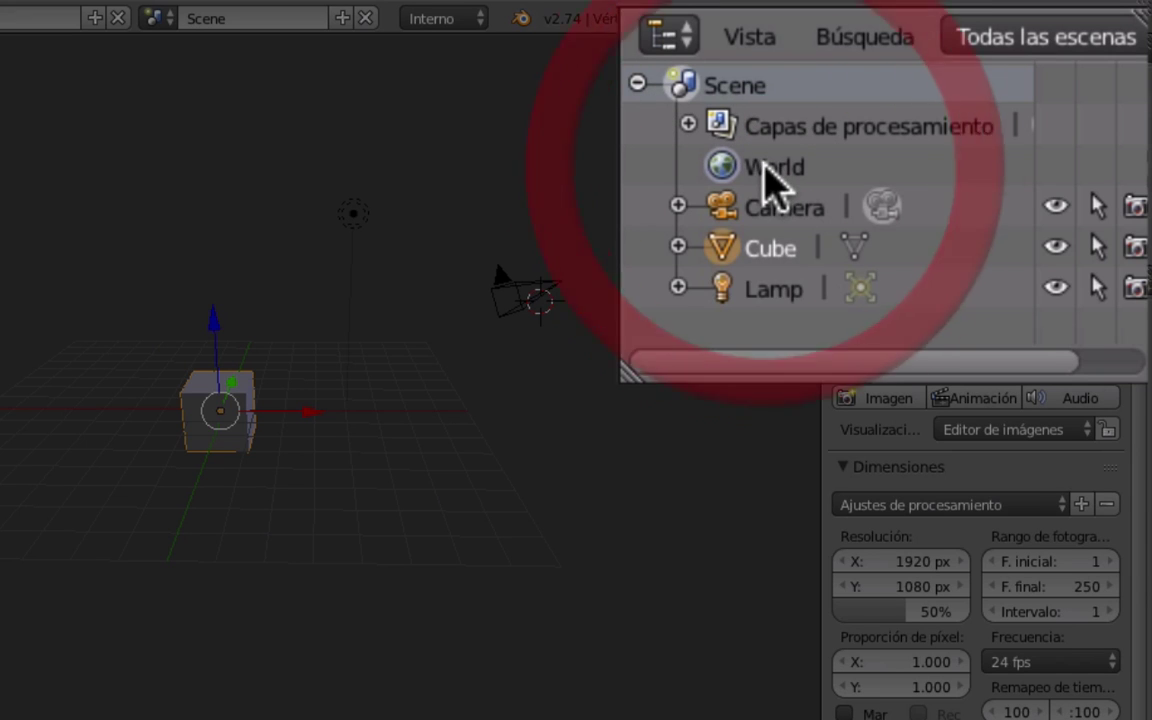
pyautogui.click(786, 214)
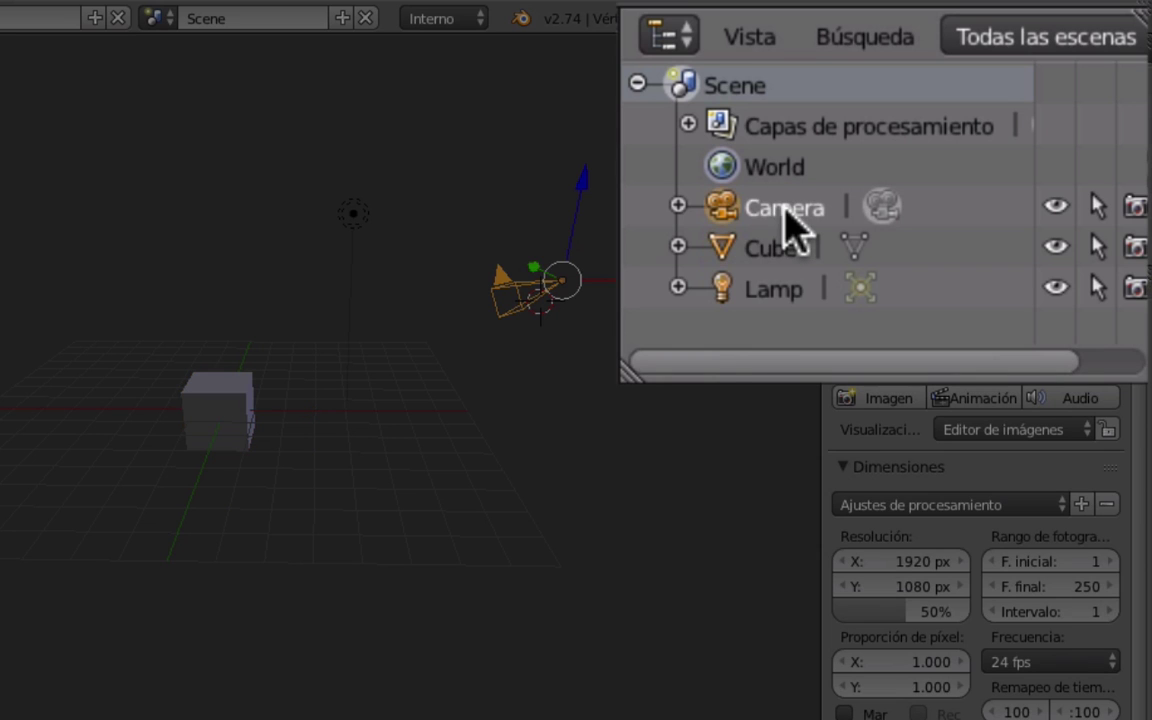
pyautogui.click(910, 183)
pyautogui.click(912, 208)
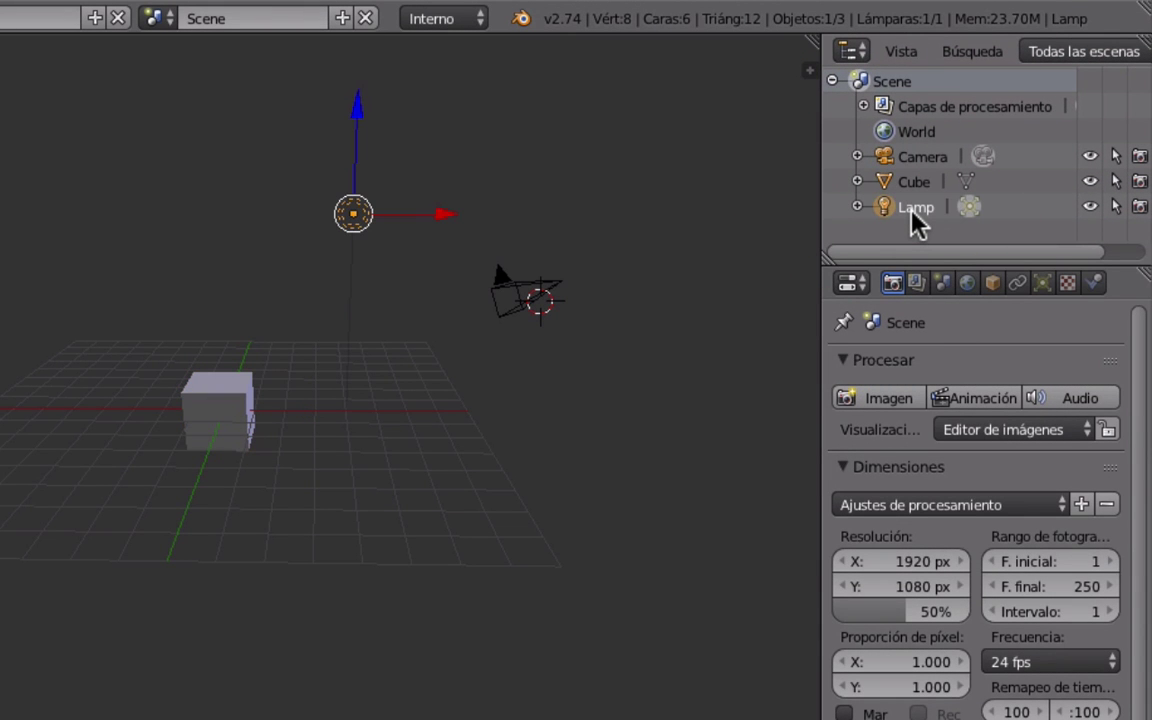
pyautogui.click(915, 183)
pyautogui.click(926, 160)
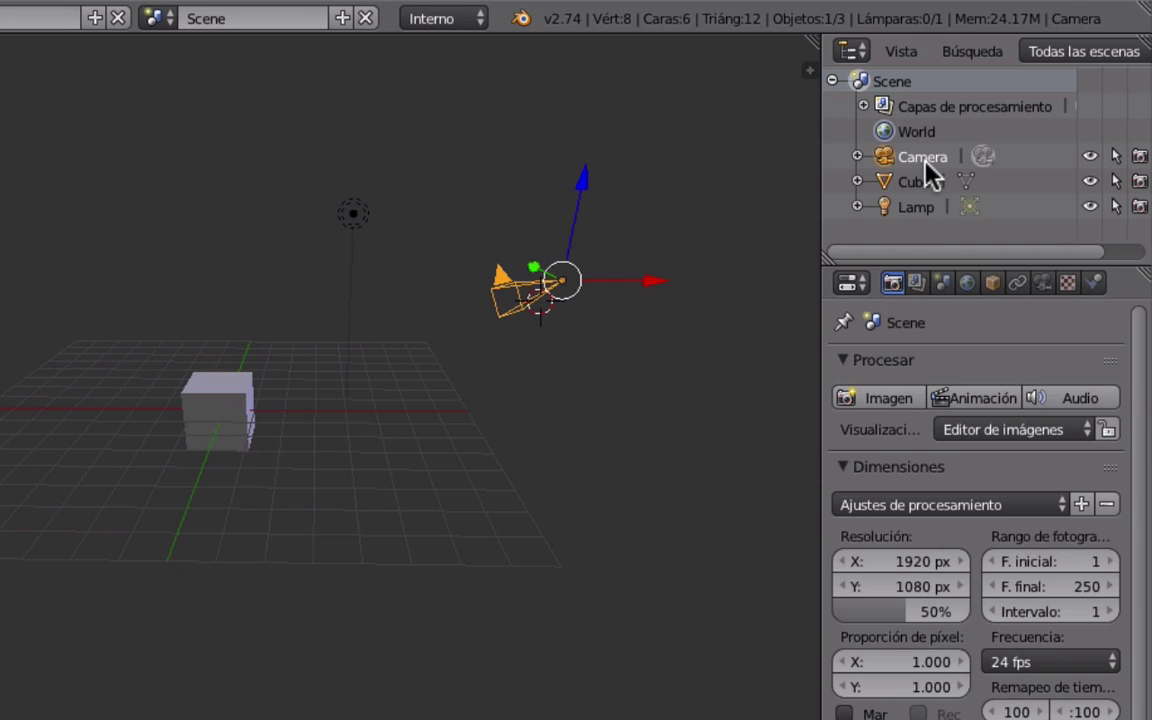
# Hide and show again the camera, the cube and the lamp, one after another, from the outliner
pyautogui.click(1090, 157)
pyautogui.click(1091, 158)
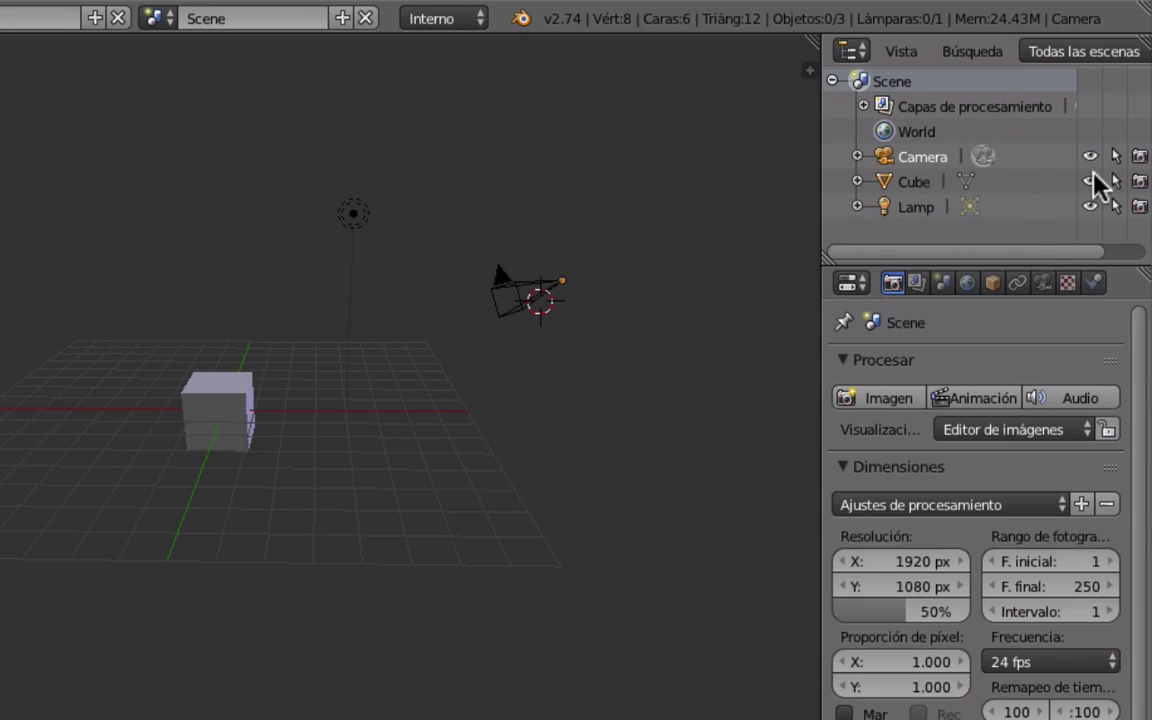
pyautogui.click(1091, 182)
pyautogui.click(1091, 182)
pyautogui.click(1091, 207)
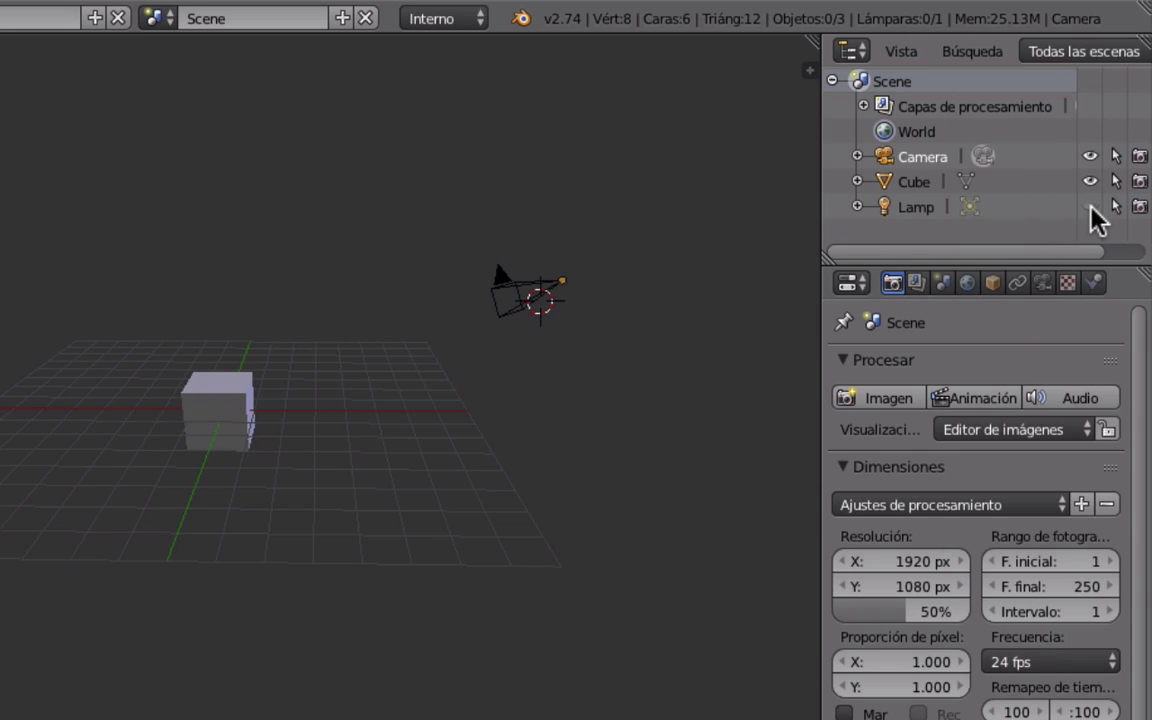
pyautogui.click(1091, 207)
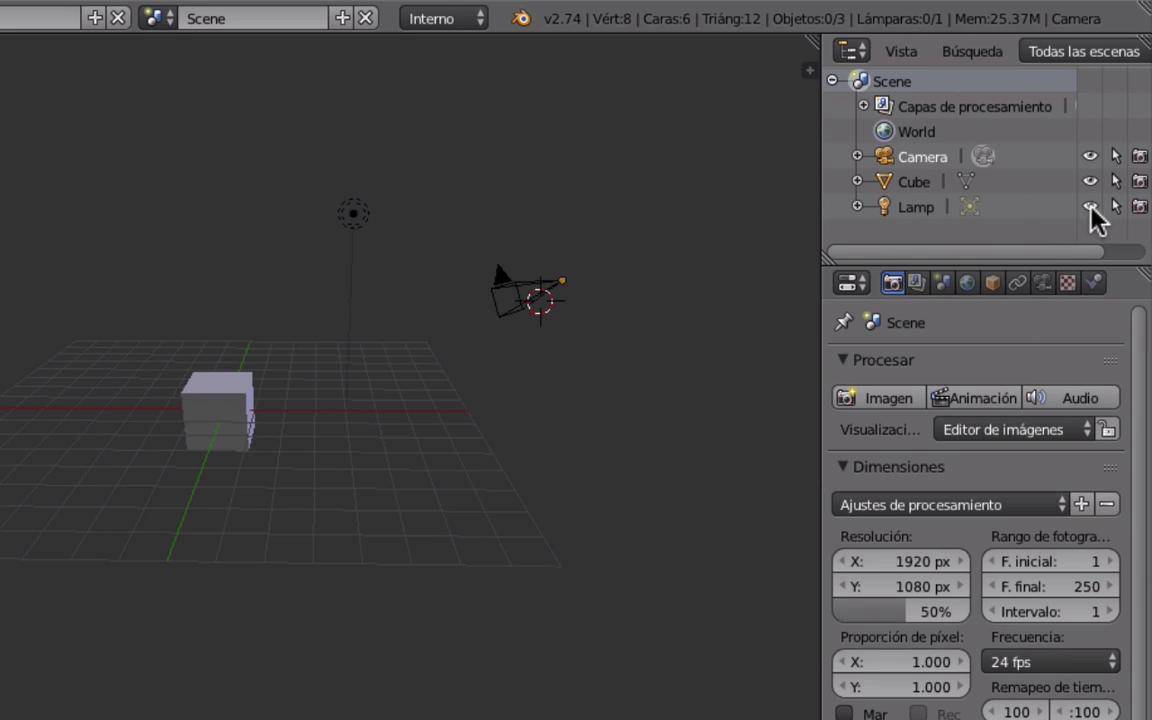